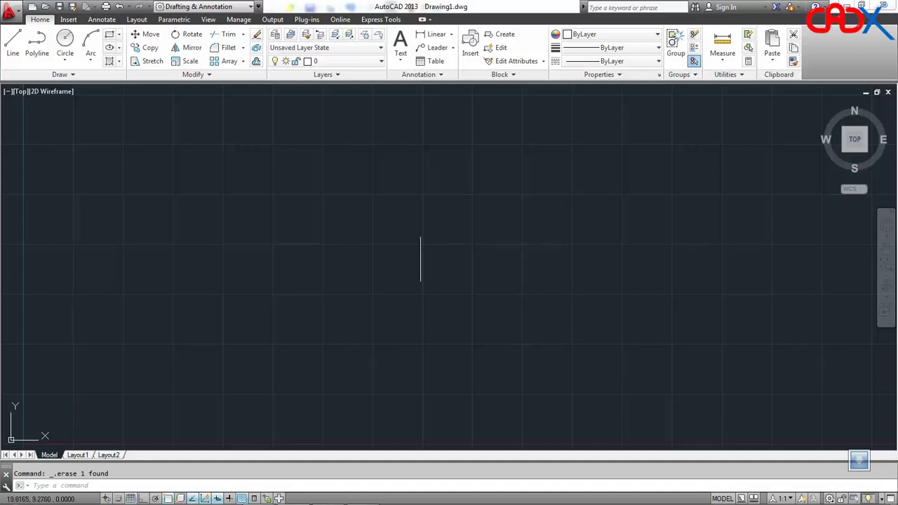
# Step: Draw two separate circles side by side, the first with a radius of about 1.94
pyautogui.write('c')
pyautogui.press('Return')
pyautogui.click(268, 211)
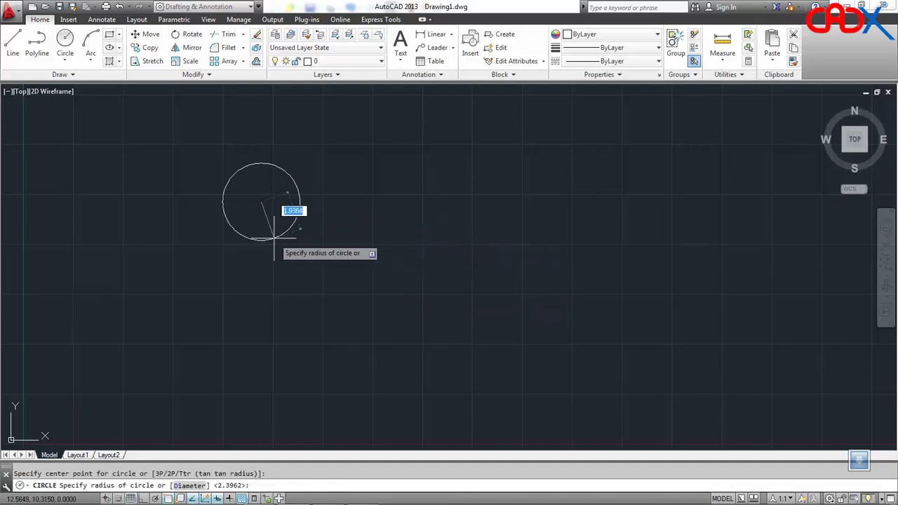
pyautogui.click(274, 238)
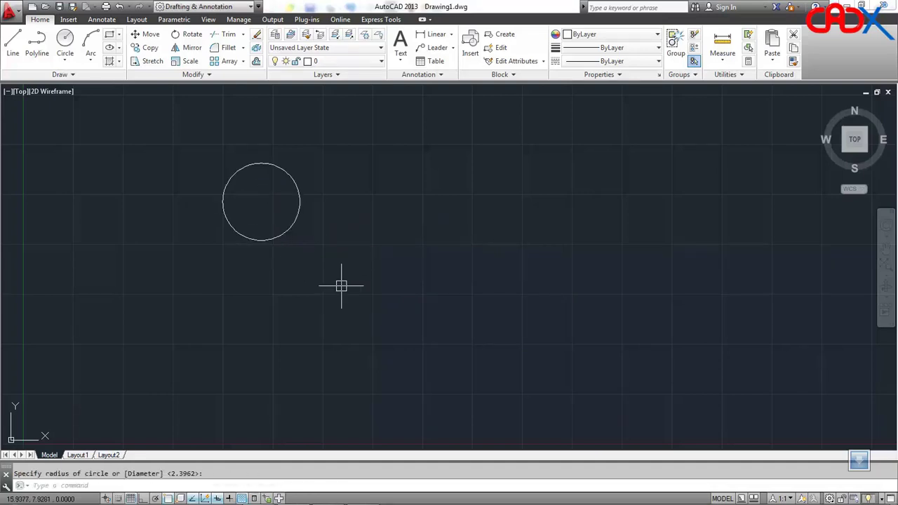
pyautogui.write('c')
pyautogui.press('Return')
pyautogui.click(417, 202)
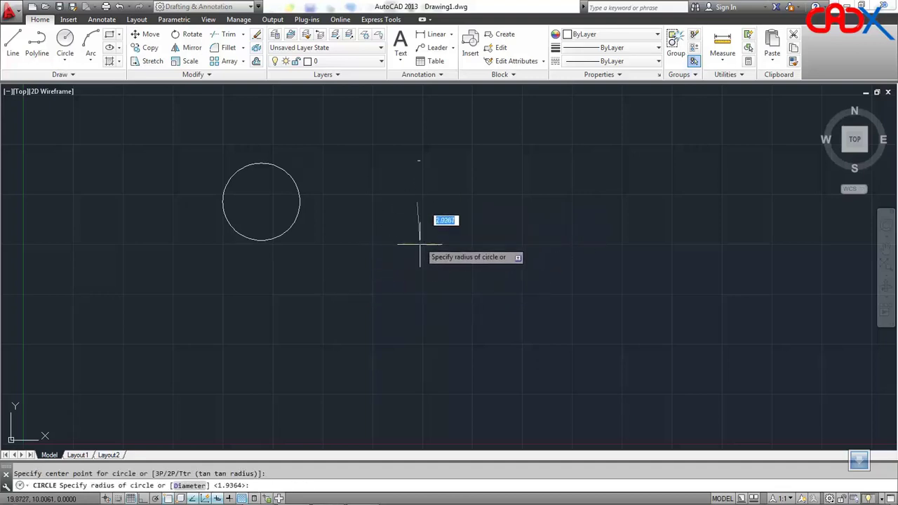
pyautogui.click(418, 247)
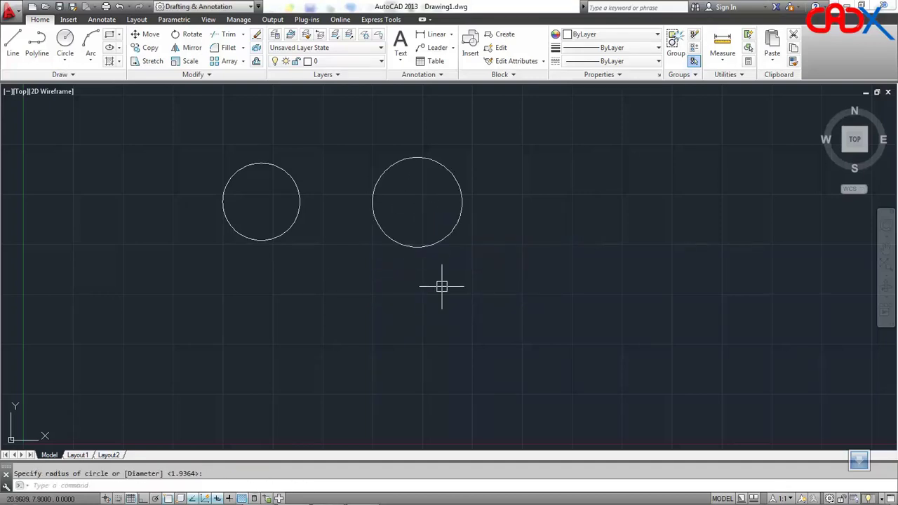
# Step: Draw two separate rectangles side by side below the circles
pyautogui.write('rec')
pyautogui.press('Return')
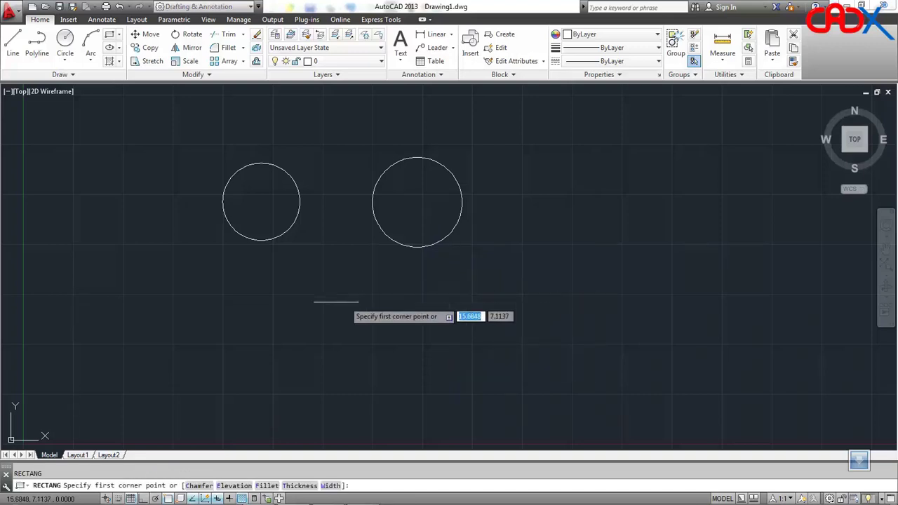
pyautogui.click(219, 314)
pyautogui.click(422, 408)
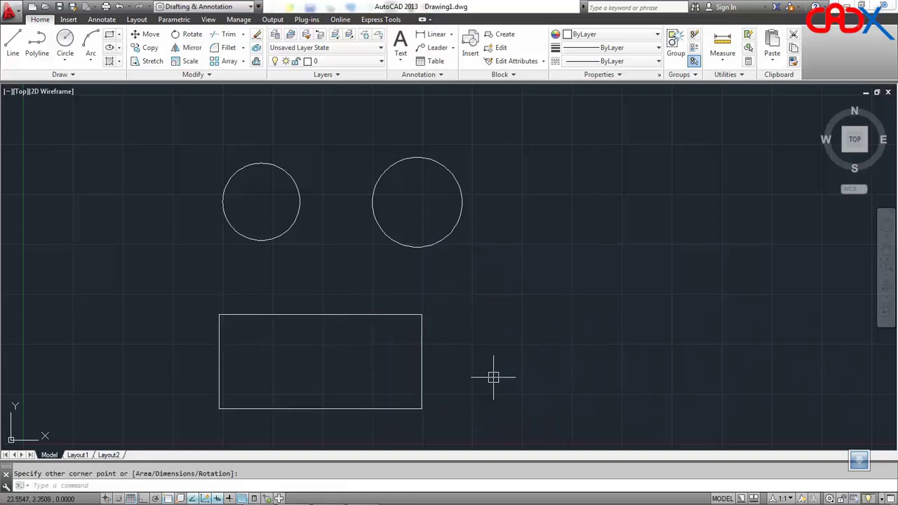
pyautogui.press('Return')
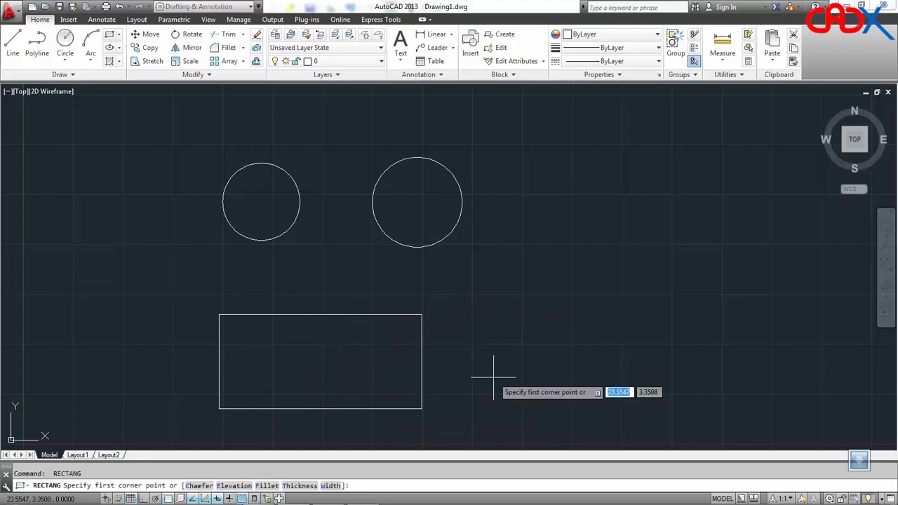
pyautogui.click(474, 316)
pyautogui.click(687, 419)
# Step: Draw two separate, roughly parallel lines rising to the right, beside the circles and above the second rectangle
pyautogui.write('l')
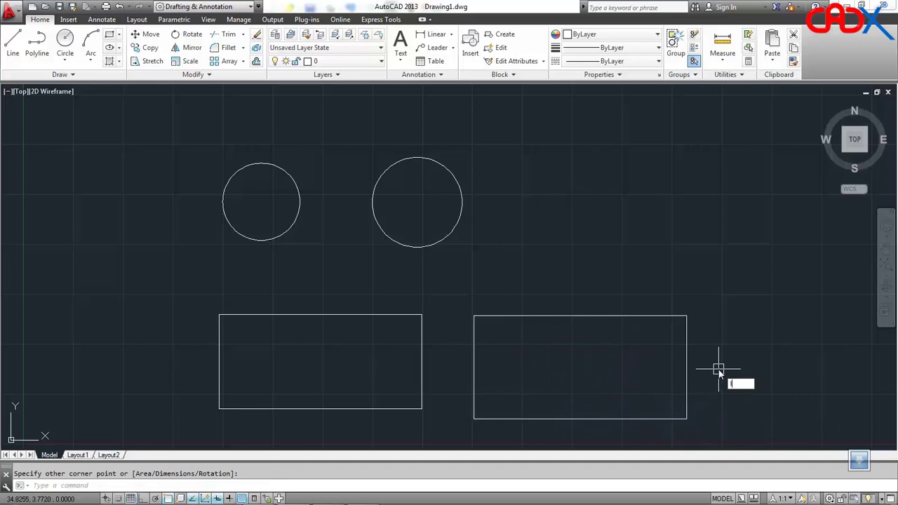
pyautogui.press('Return')
pyautogui.click(521, 212)
pyautogui.click(694, 164)
pyautogui.press('Return')
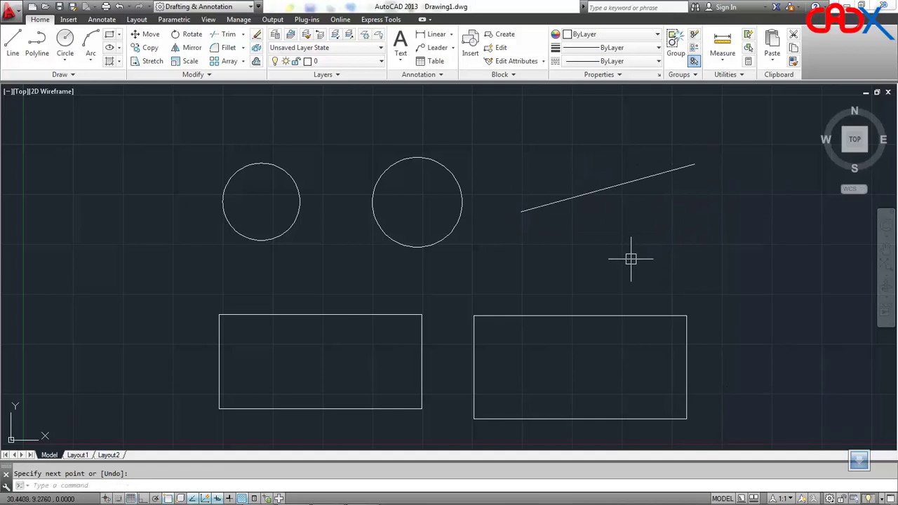
pyautogui.write('l')
pyautogui.press('Return')
pyautogui.click(535, 248)
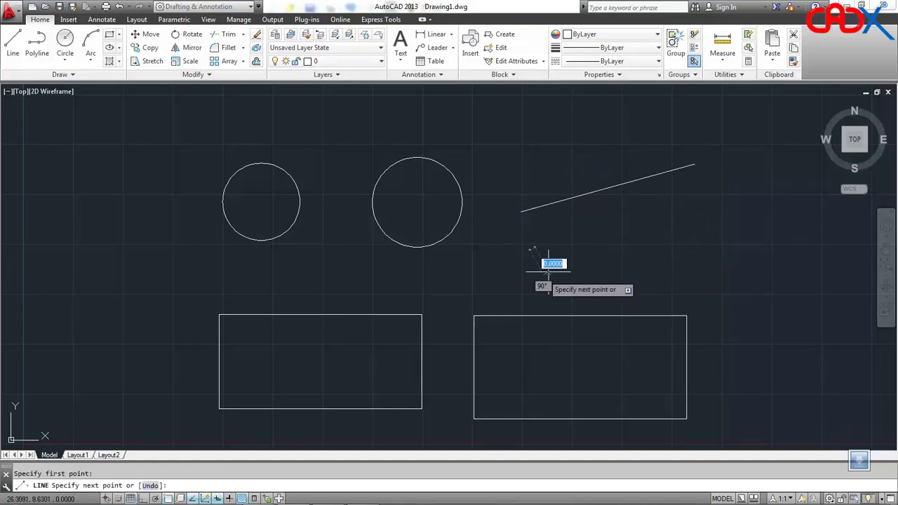
pyautogui.click(744, 210)
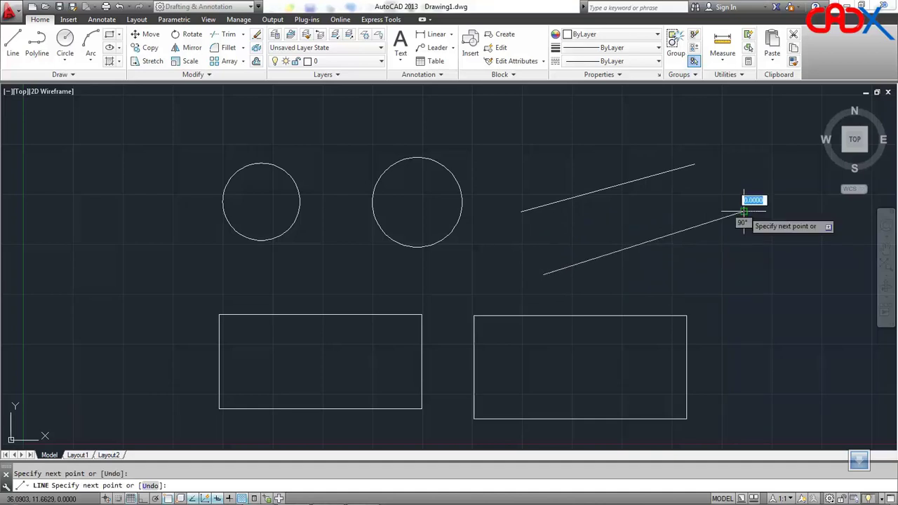
pyautogui.press('Return')
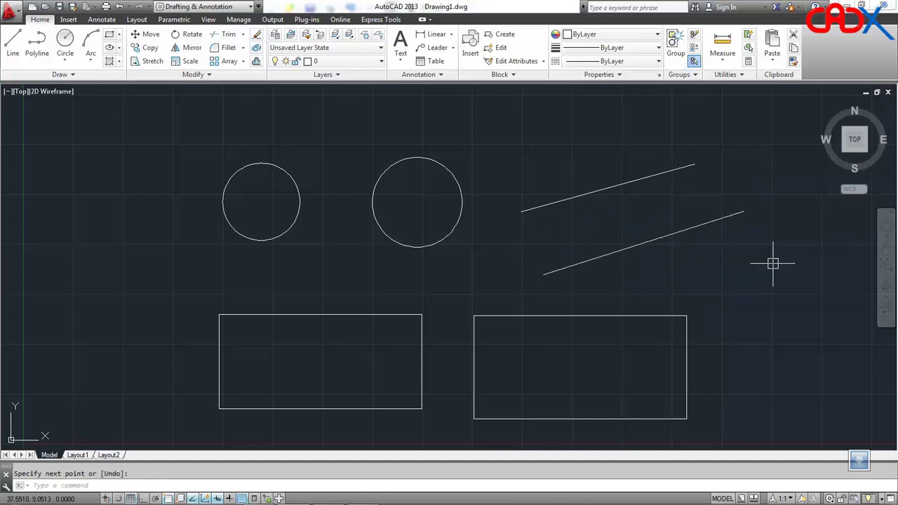
pyautogui.press('Return')
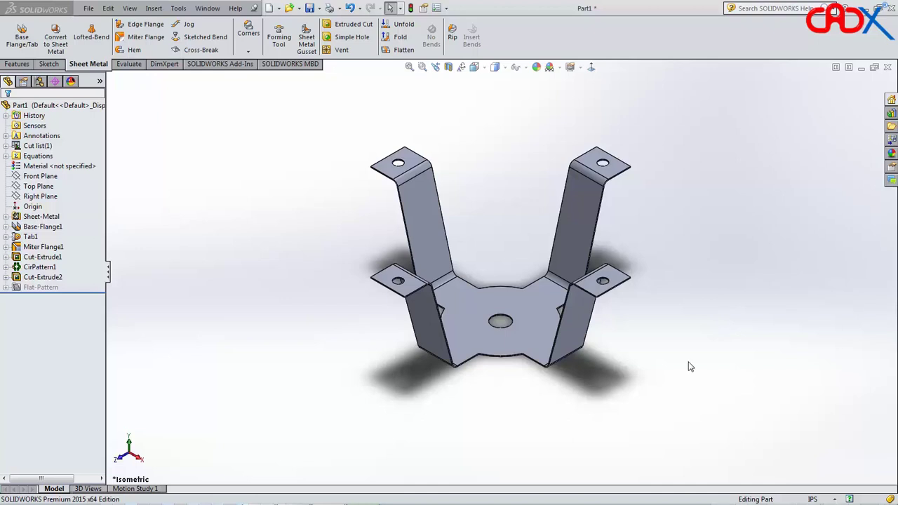
# Step: In SOLIDWORKS, start an Extruded Cut sketch on the bracket's base plate and draw an origin-centred circle of about 3.12 in radius
pyautogui.click(348, 24)
pyautogui.click(519, 298)
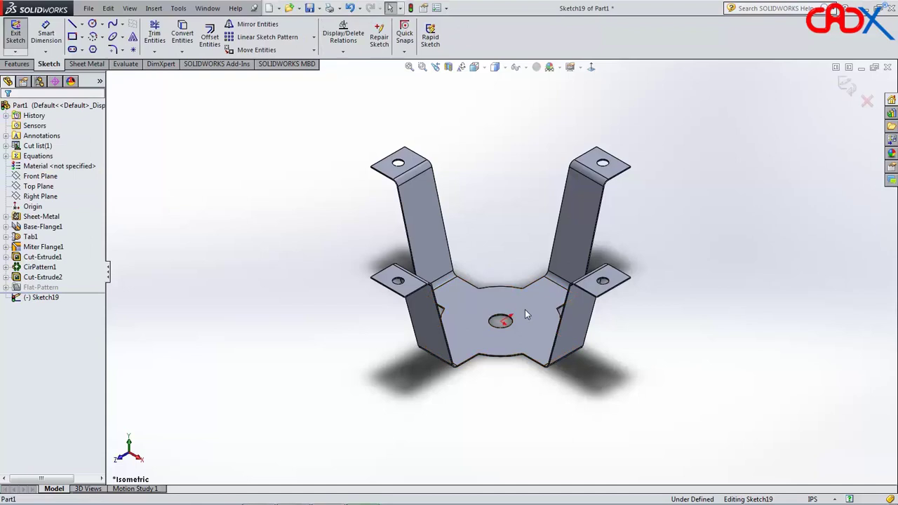
pyautogui.click(592, 67)
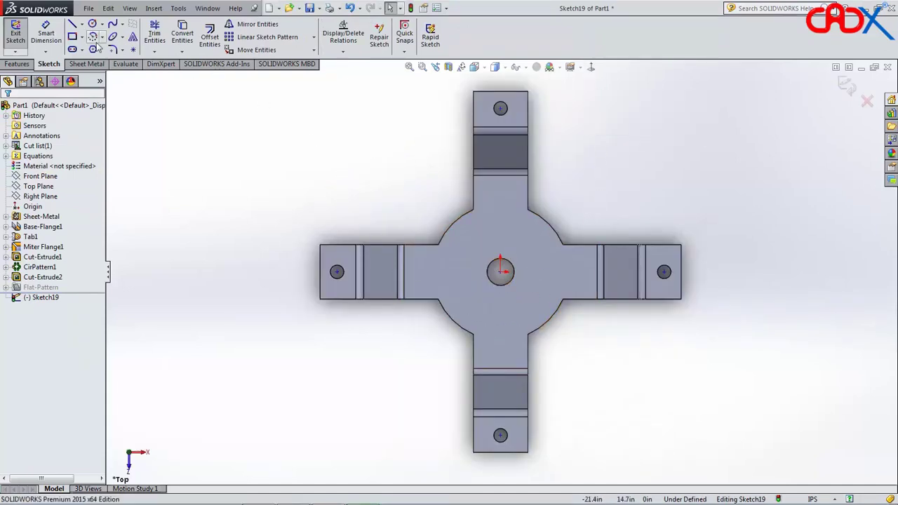
pyautogui.click(92, 24)
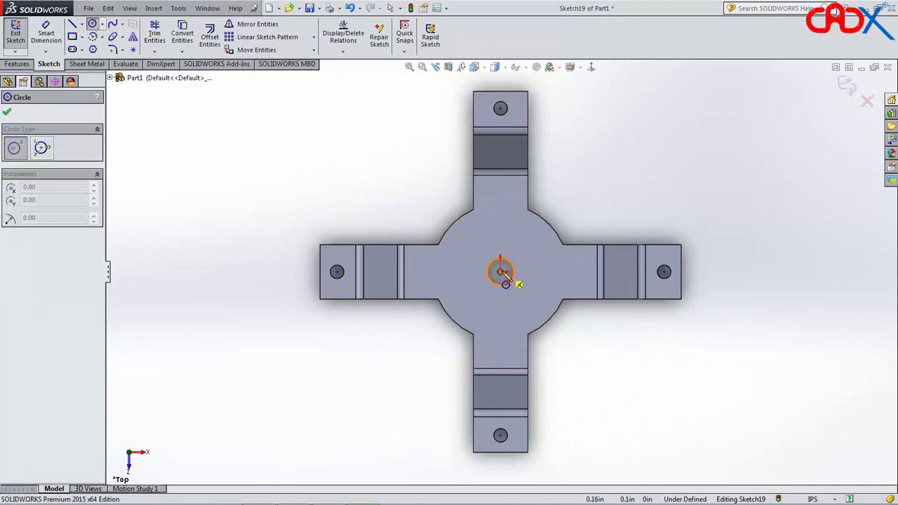
pyautogui.click(501, 272)
pyautogui.click(523, 323)
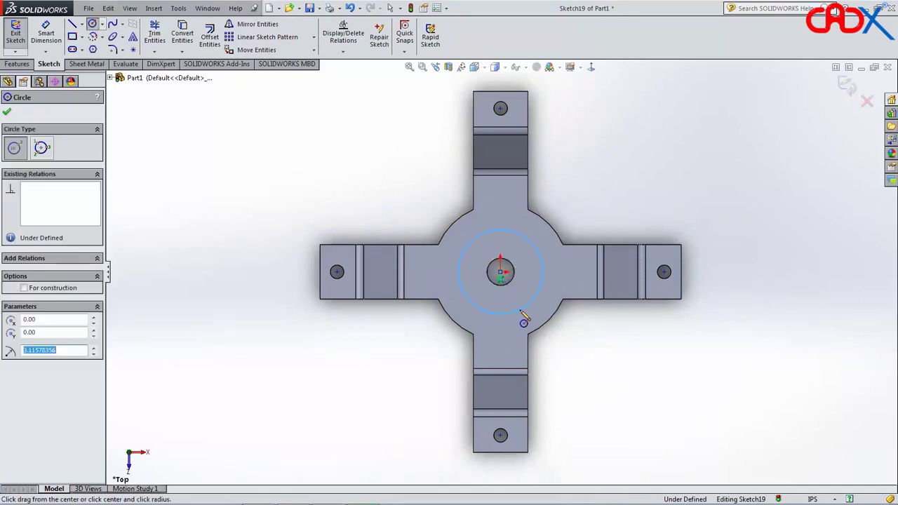
pyautogui.press('Escape')
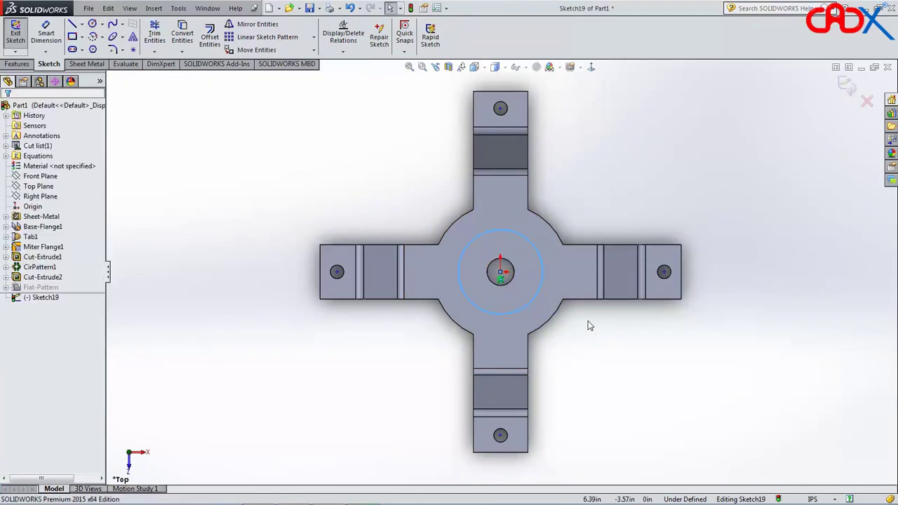
# Step: Convert the sketched circle on the base plate to construction geometry
pyautogui.click(540, 288)
pyautogui.rightClick(540, 289)
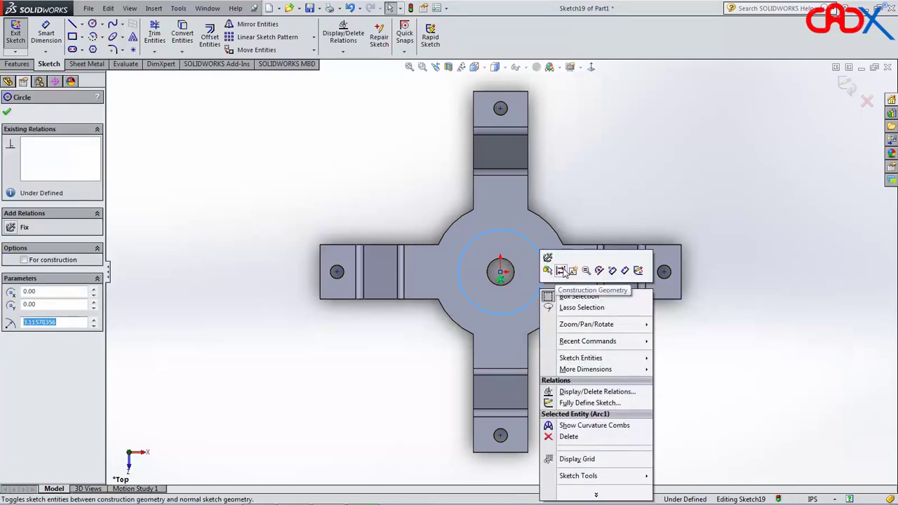
pyautogui.click(562, 271)
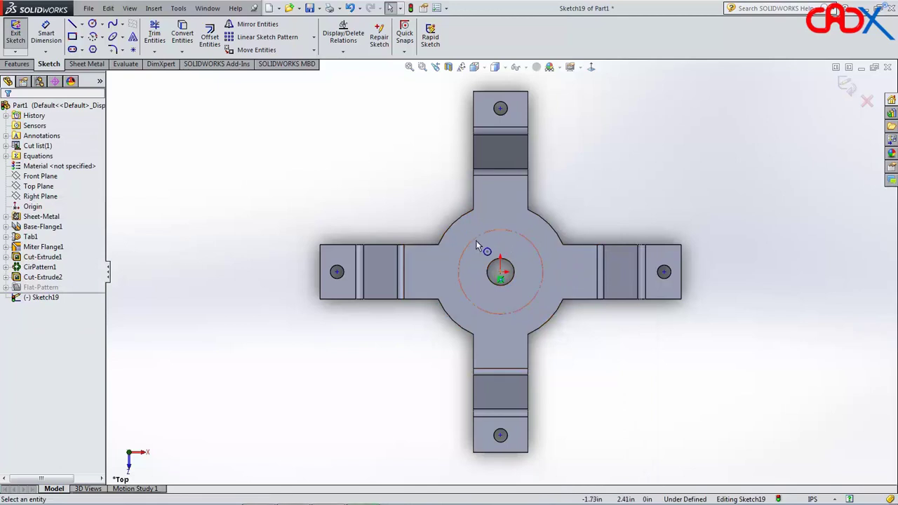
pyautogui.click(457, 269)
pyautogui.press('space')
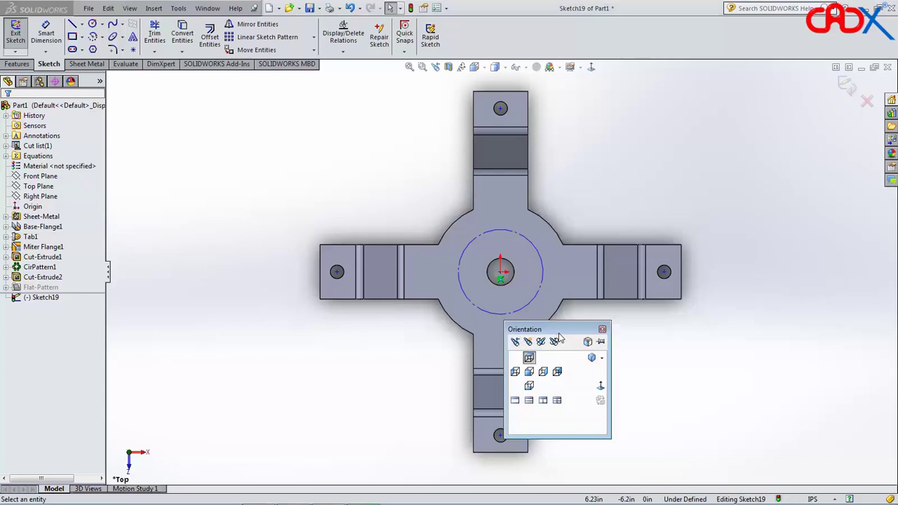
pyautogui.click(603, 329)
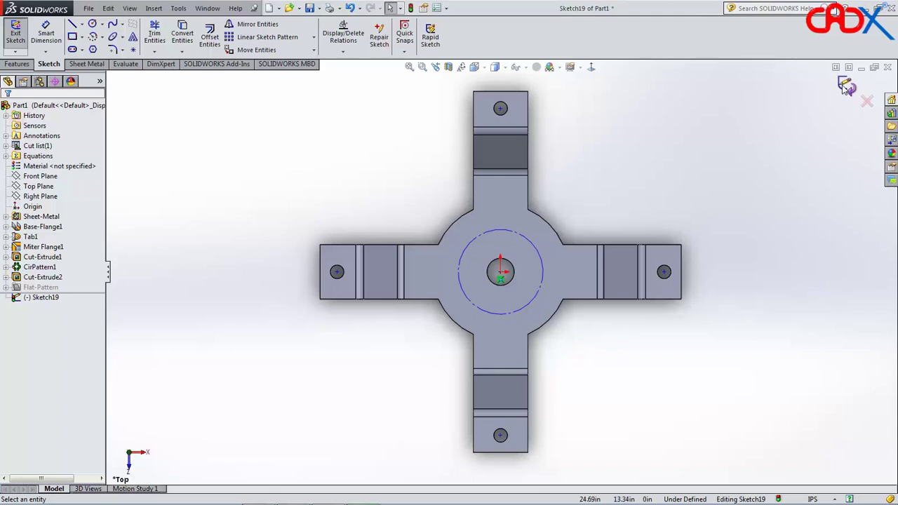
# Step: Exit the circle sketch, cancel the Cut-Extrude, and discard the sketch changes
pyautogui.click(845, 84)
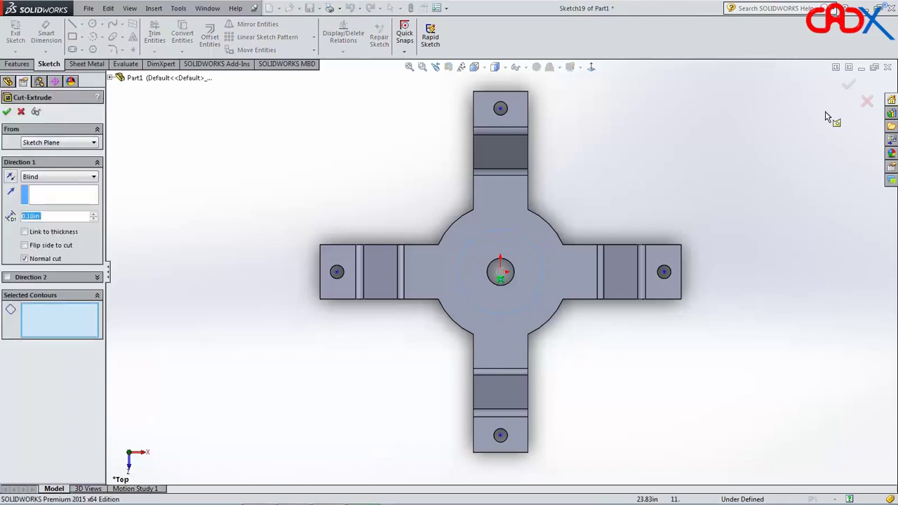
pyautogui.click(867, 101)
pyautogui.click(867, 101)
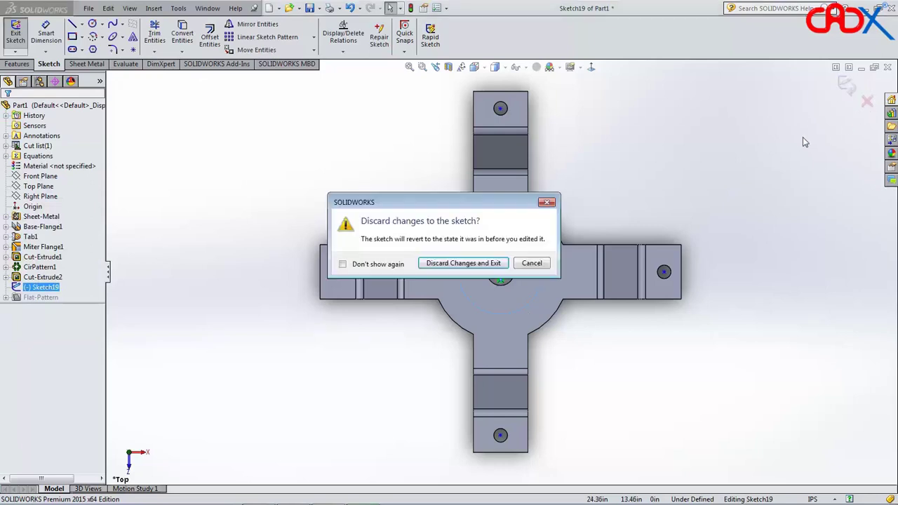
pyautogui.click(498, 261)
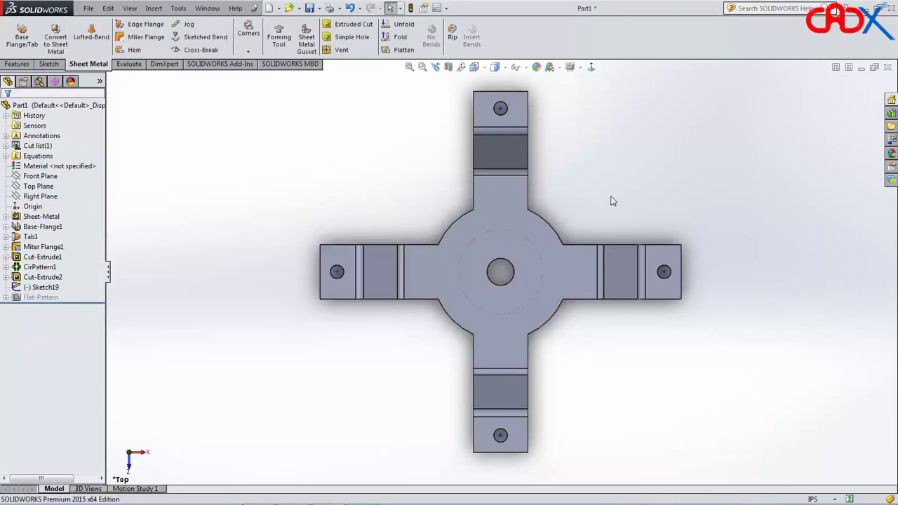
# Step: Return to the isometric view and delete Sketch19 from the part
pyautogui.hotkey('ctrl', '7')
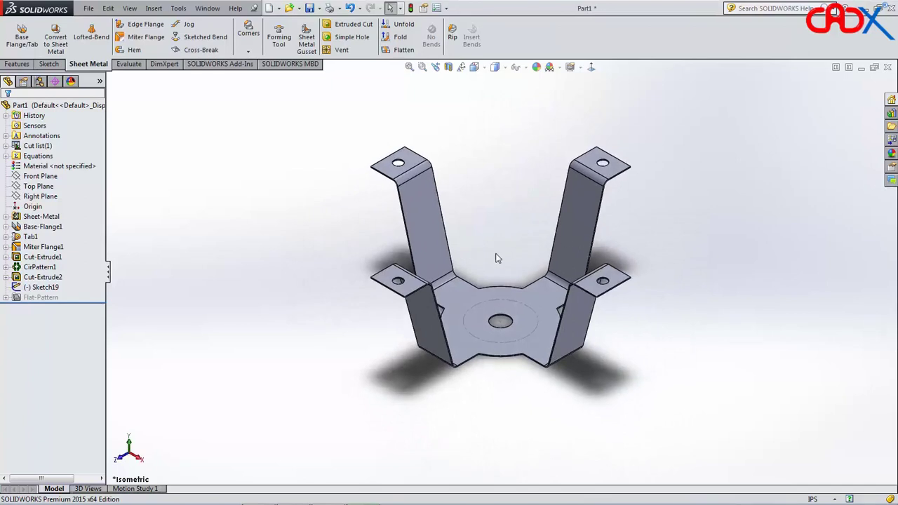
pyautogui.click(43, 288)
pyautogui.rightClick(47, 289)
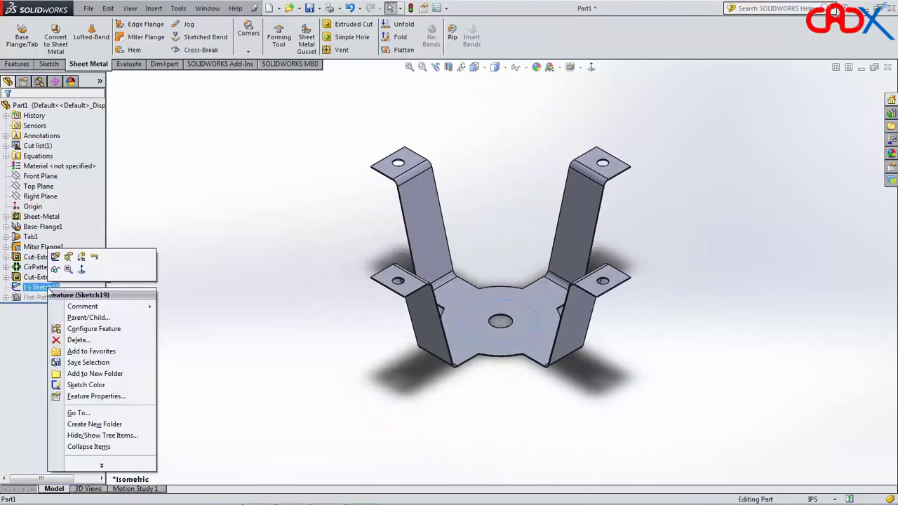
pyautogui.click(77, 341)
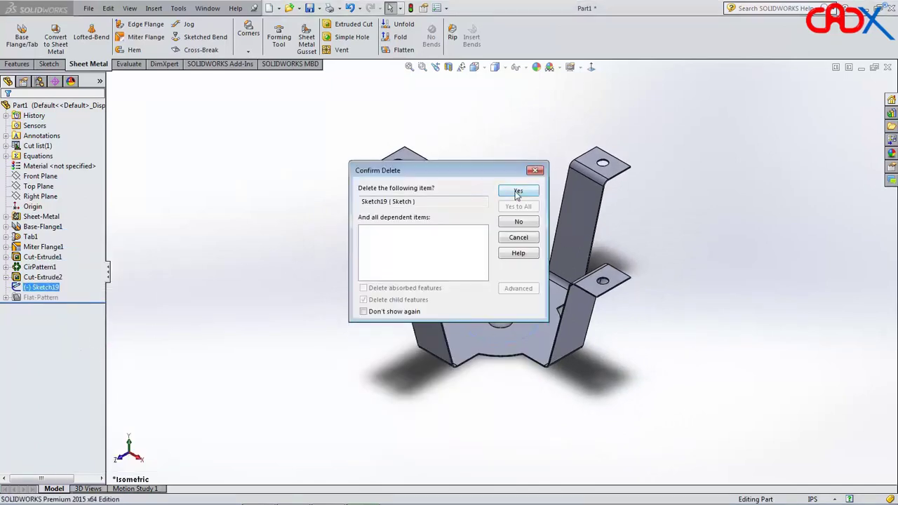
pyautogui.click(517, 195)
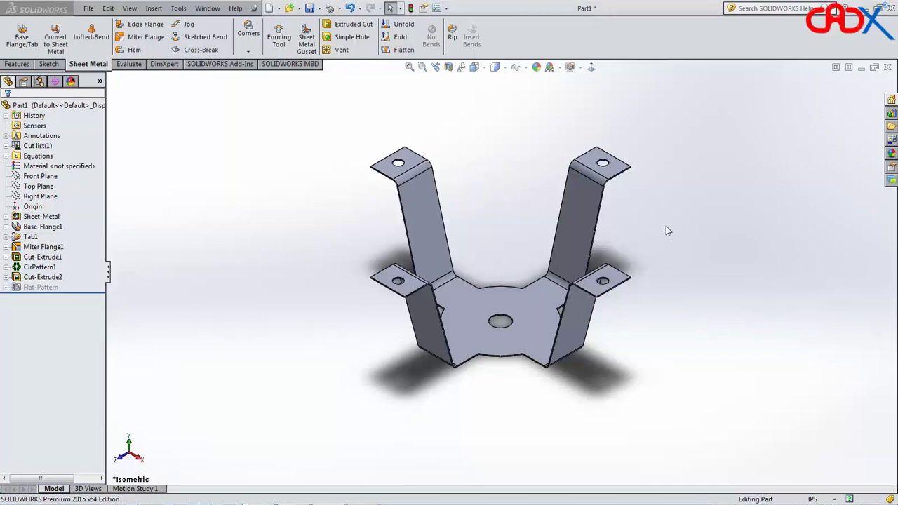
# Step: Open the keyboard shortcut customization and search all commands for "repeat"
pyautogui.click(448, 7)
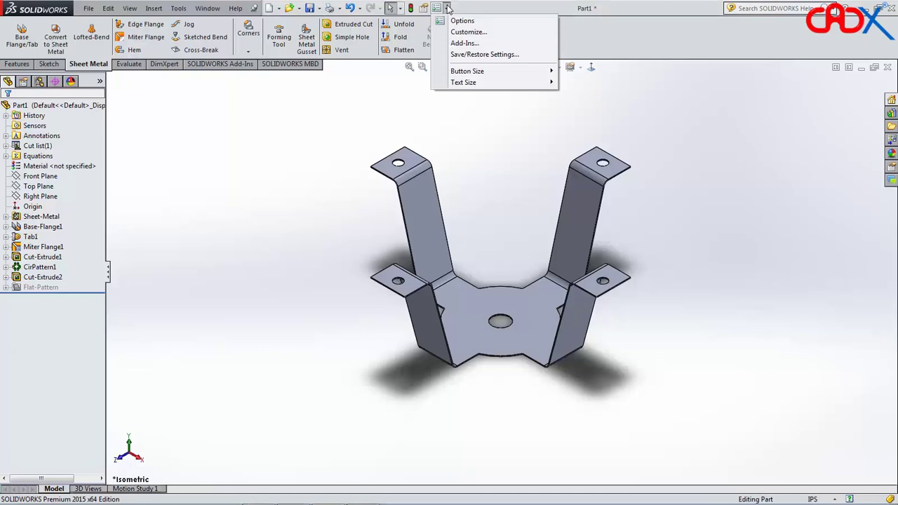
pyautogui.click(466, 32)
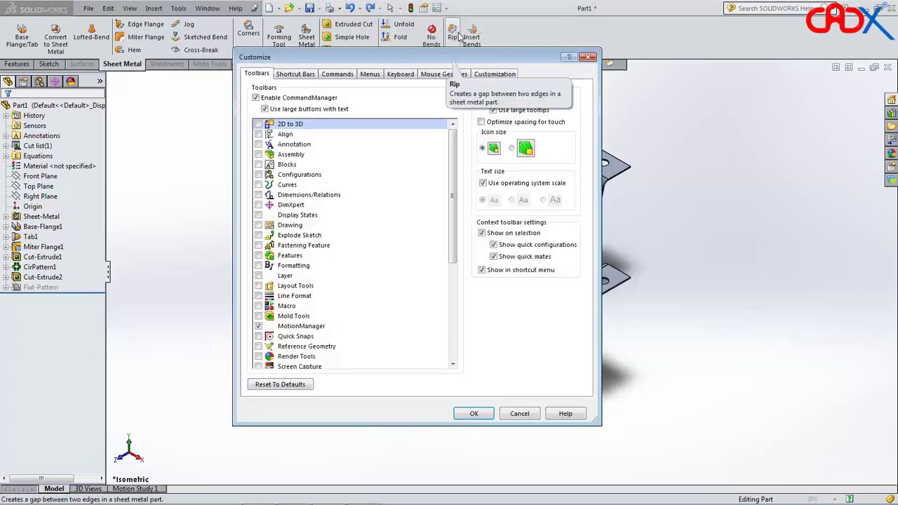
pyautogui.click(399, 74)
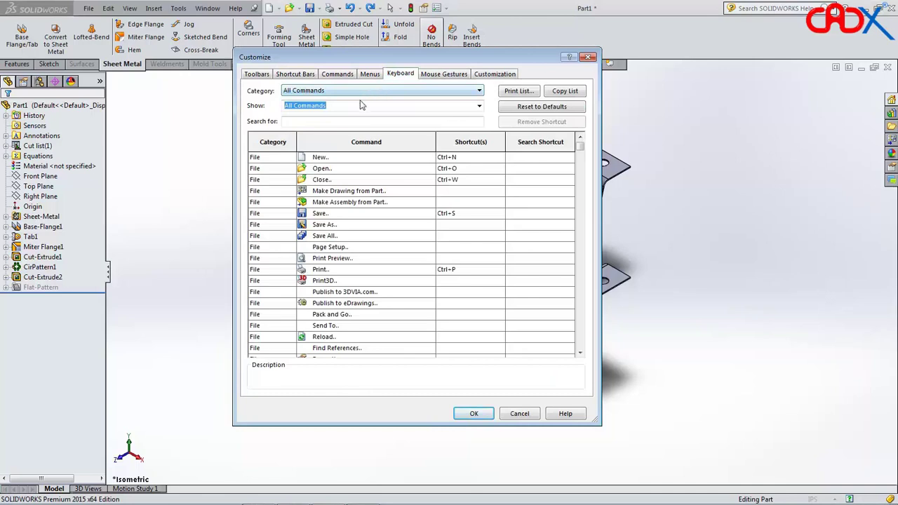
pyautogui.click(295, 125)
pyautogui.write('repeat')
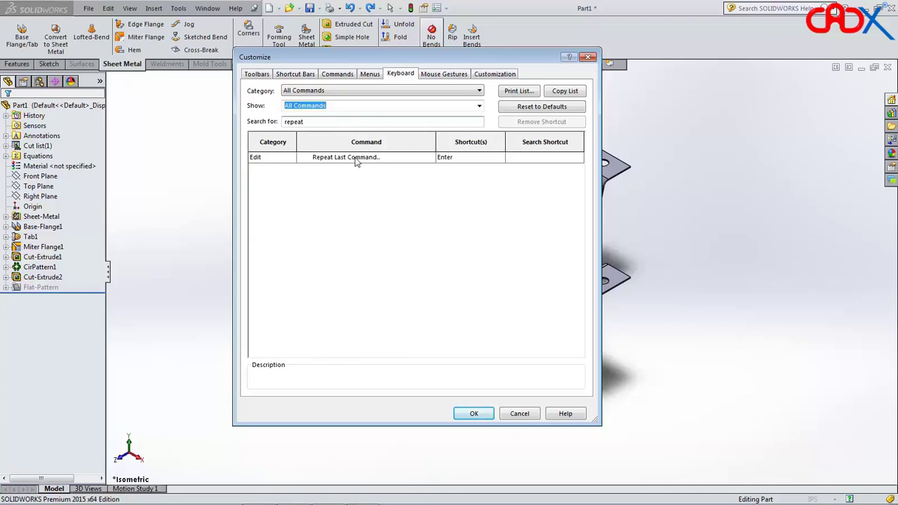
# Step: Add SpaceBar as a shortcut for Repeat Last Command, reassign it from View Orientation, and apply the customization
pyautogui.click(482, 163)
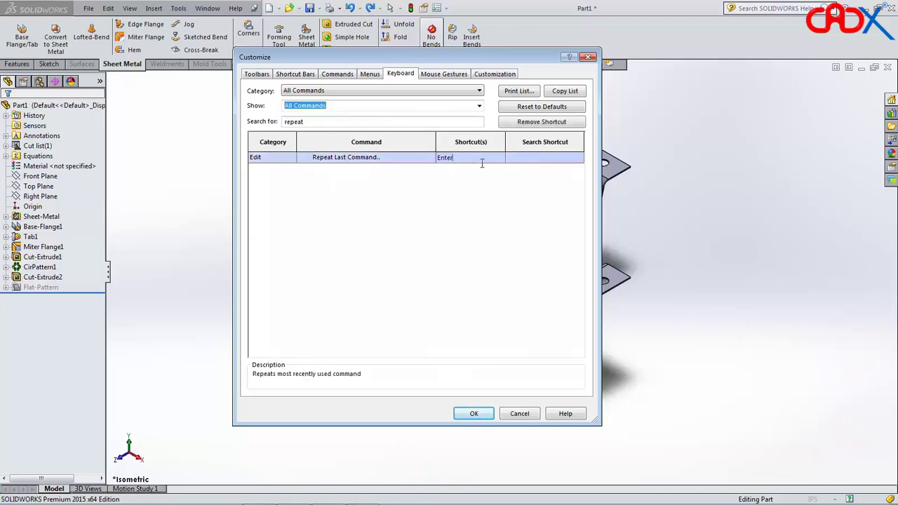
pyautogui.press('space')
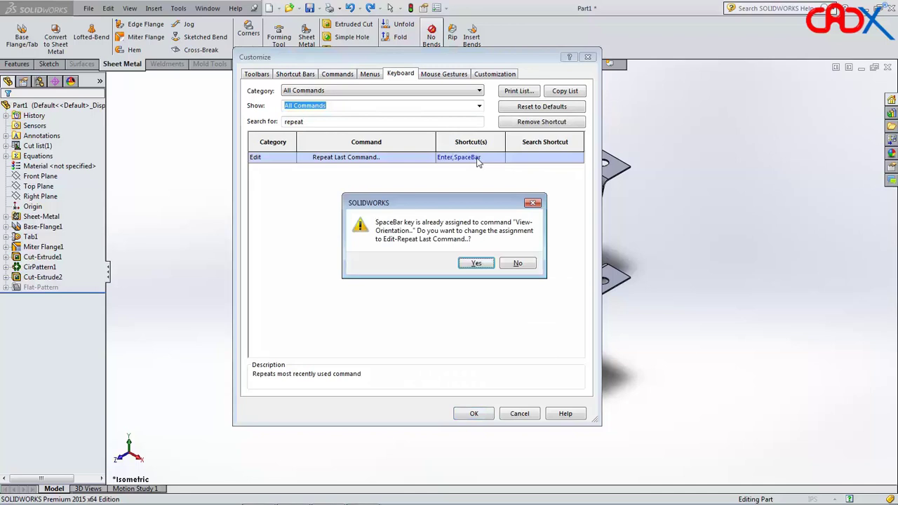
pyautogui.click(472, 265)
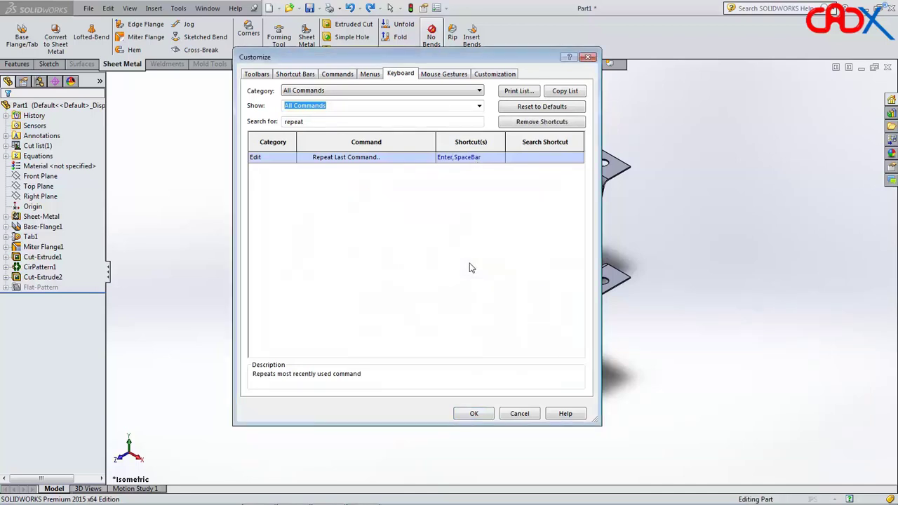
pyautogui.click(482, 416)
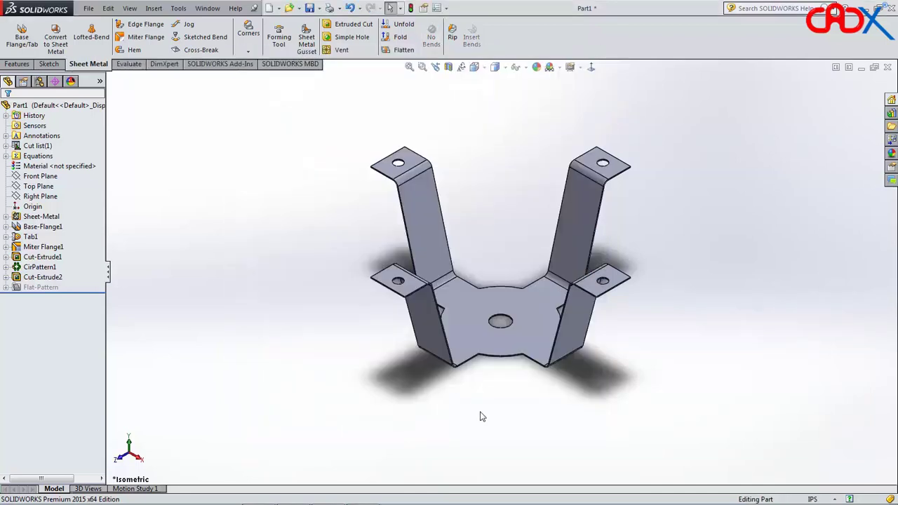
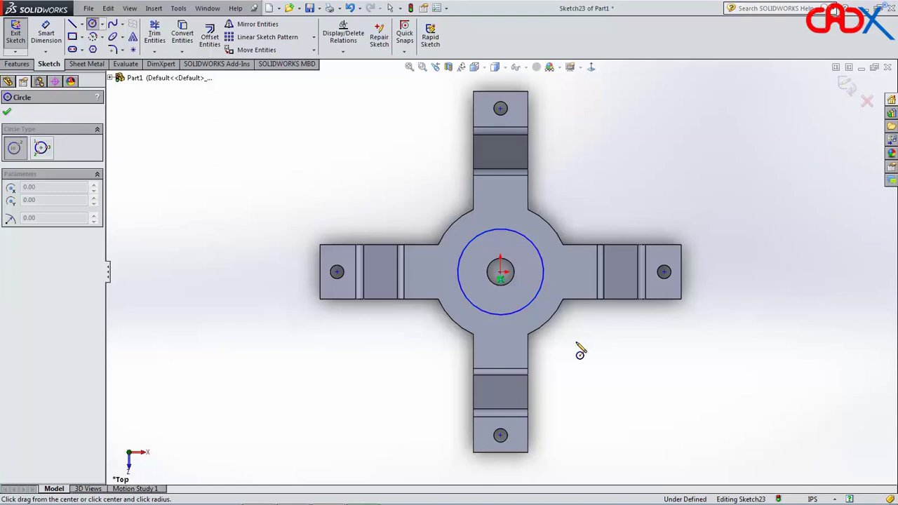
# Step: Sketch circles of about 0.96 in and 1.03 in radius centred on the large circle's right and bottom quadrants
pyautogui.click(553, 286)
pyautogui.click(557, 293)
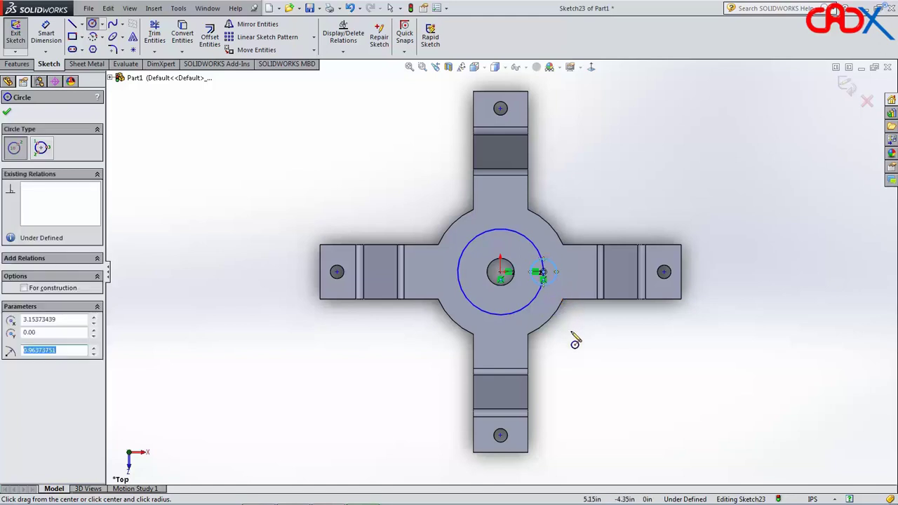
pyautogui.click(501, 313)
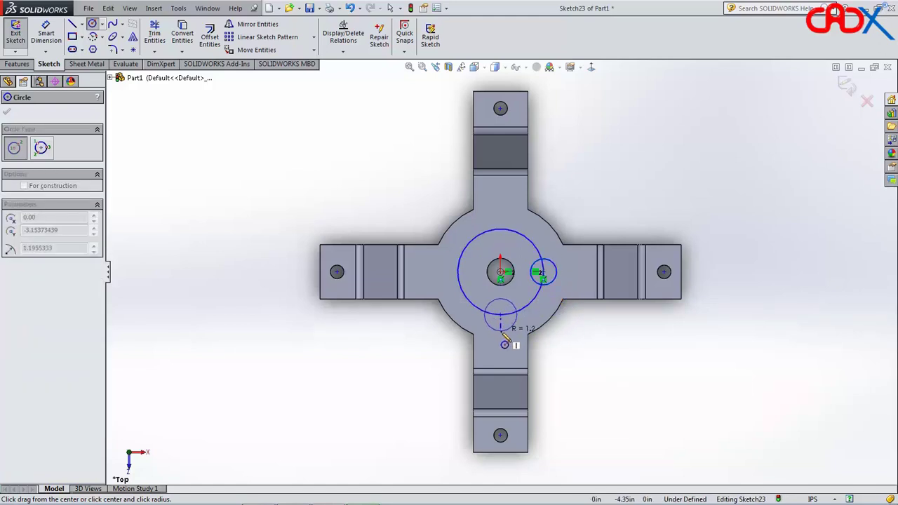
pyautogui.click(505, 342)
pyautogui.press('Escape')
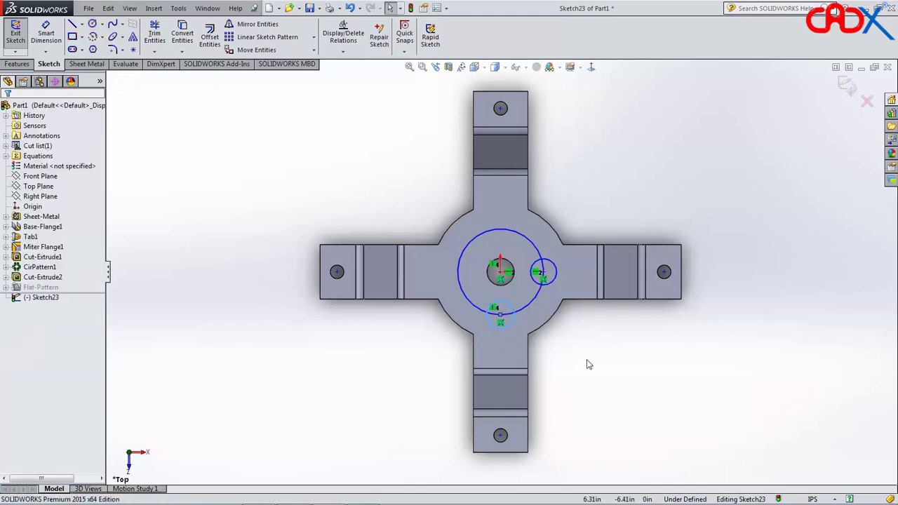
# Step: Repeat the Circle command and sketch circles of about 1.08 in and 1.03 in radius on the large circle's left and top quadrants
pyautogui.press('Return')
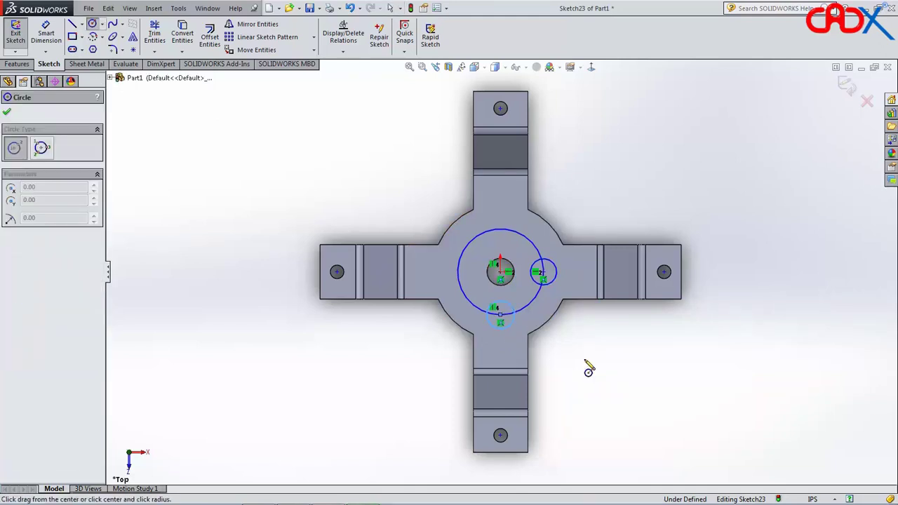
pyautogui.click(457, 272)
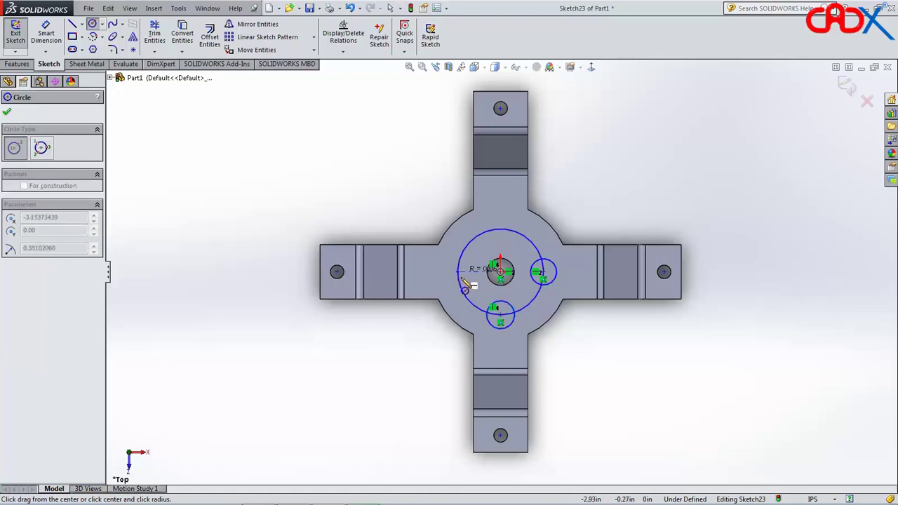
pyautogui.click(468, 286)
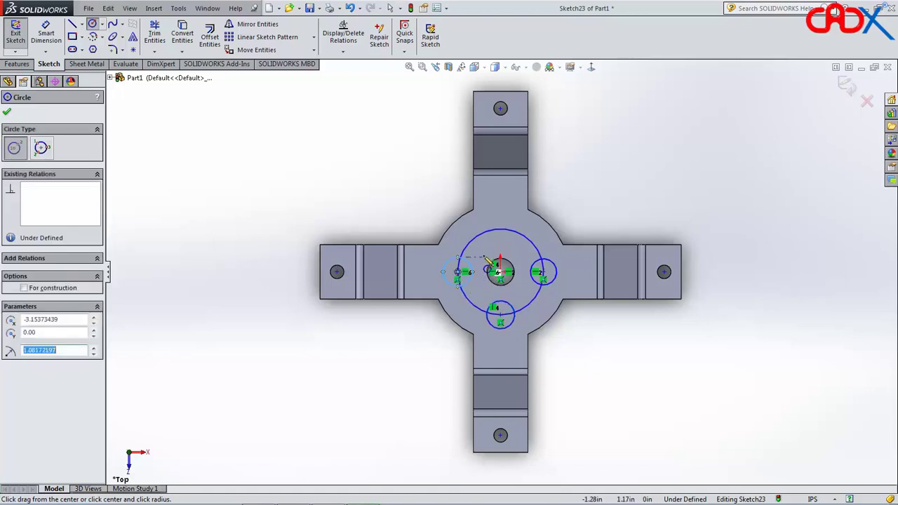
pyautogui.click(500, 229)
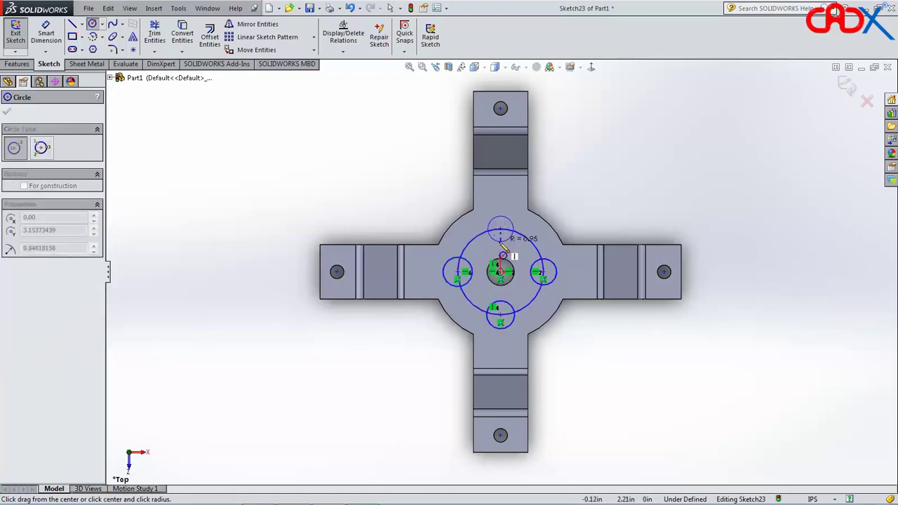
pyautogui.click(503, 251)
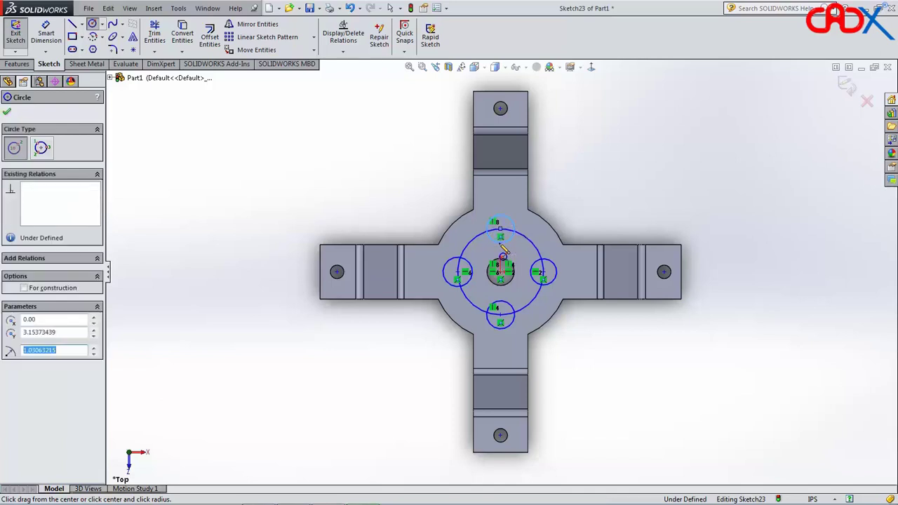
pyautogui.press('Escape')
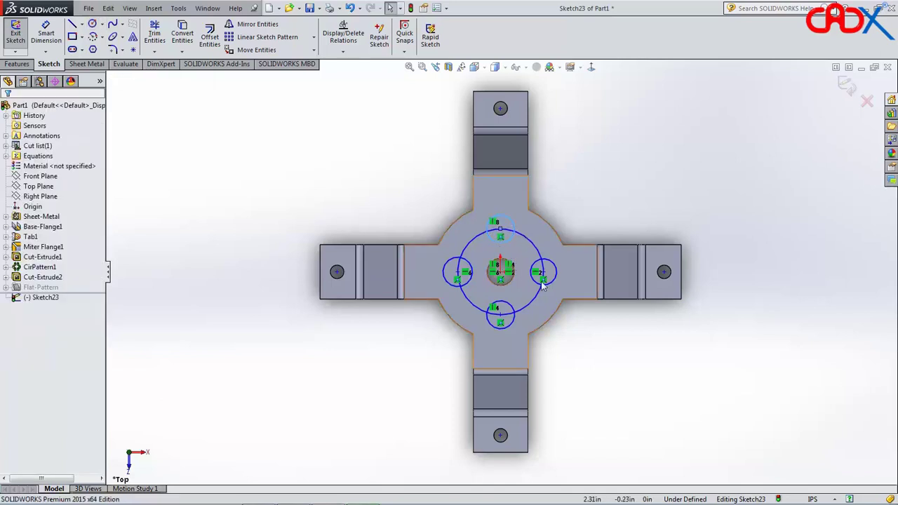
# Step: Apply an Equal relation to the four small circles
pyautogui.click(515, 322)
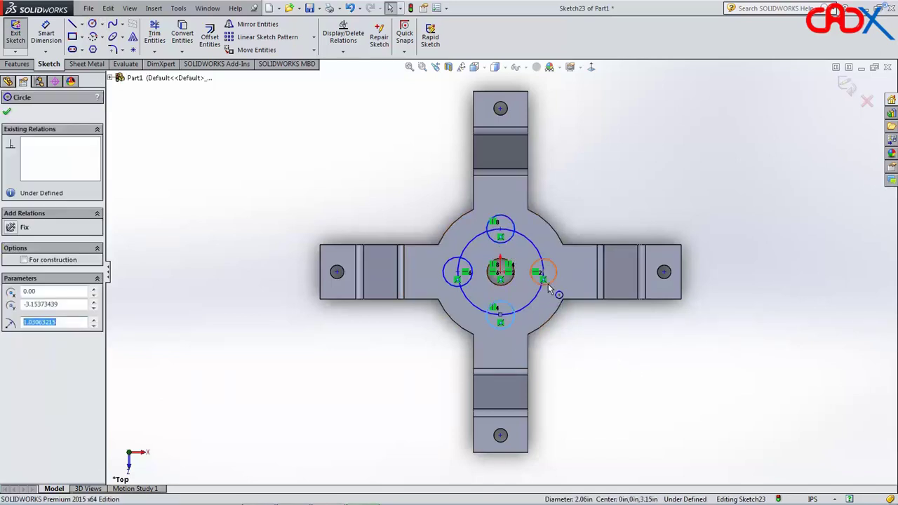
pyautogui.keyDown('ctrl'); pyautogui.click(549, 284); pyautogui.keyUp('ctrl')
pyautogui.keyDown('ctrl'); pyautogui.click(511, 230); pyautogui.keyUp('ctrl')
pyautogui.keyDown('ctrl'); pyautogui.click(470, 273); pyautogui.keyUp('ctrl')
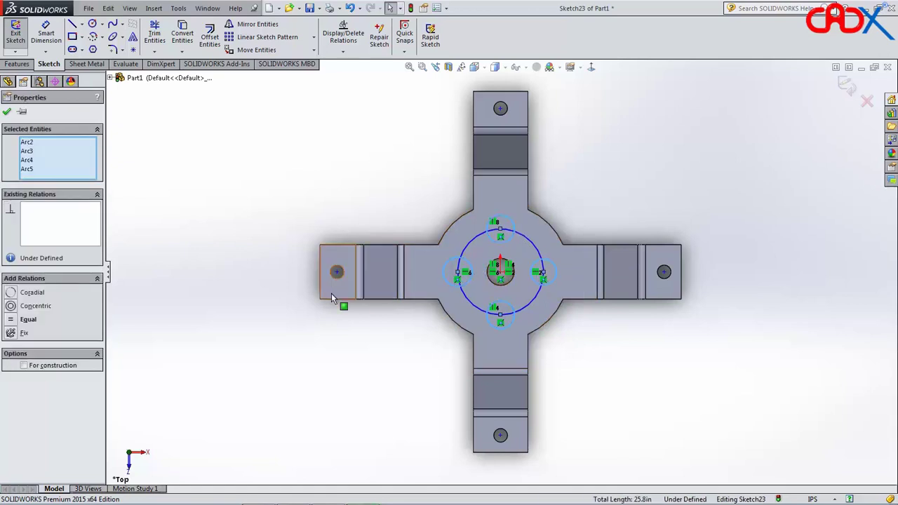
pyautogui.click(11, 320)
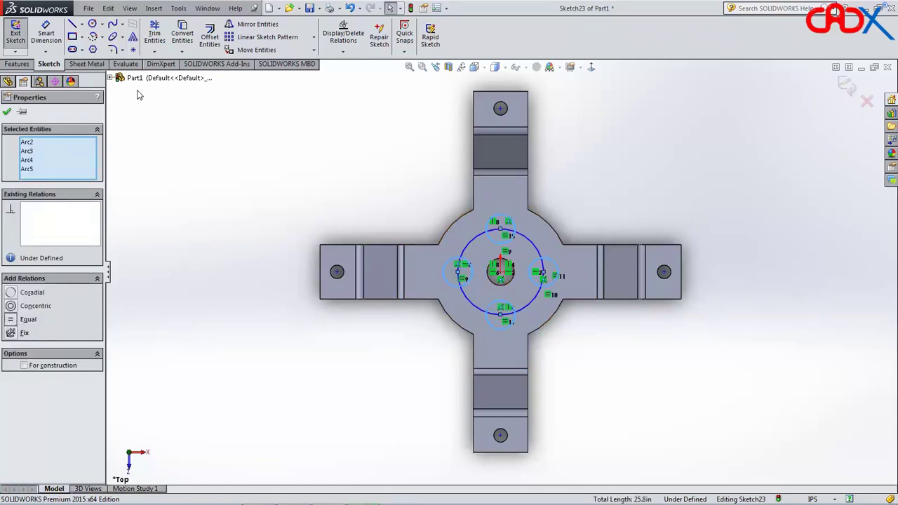
# Step: Dimension the large origin-centred circle with a diameter of 6.5 in
pyautogui.click(45, 35)
pyautogui.click(465, 304)
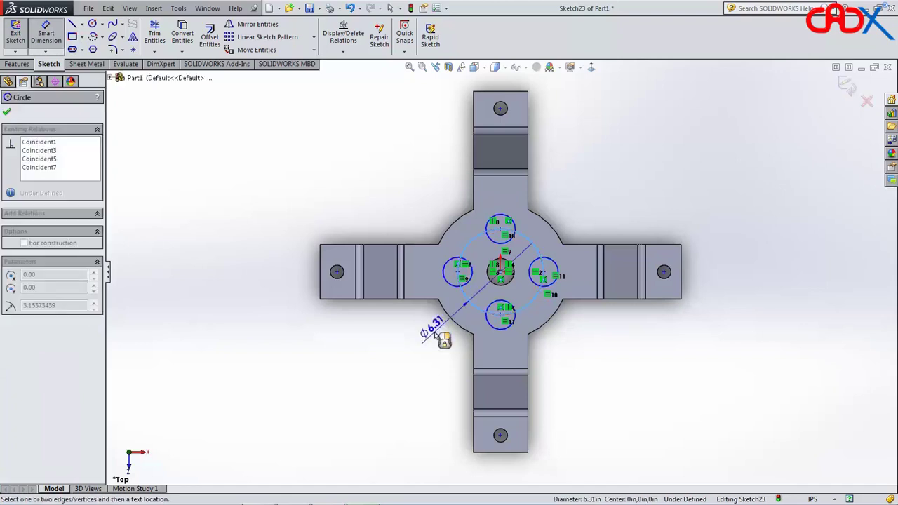
pyautogui.click(436, 334)
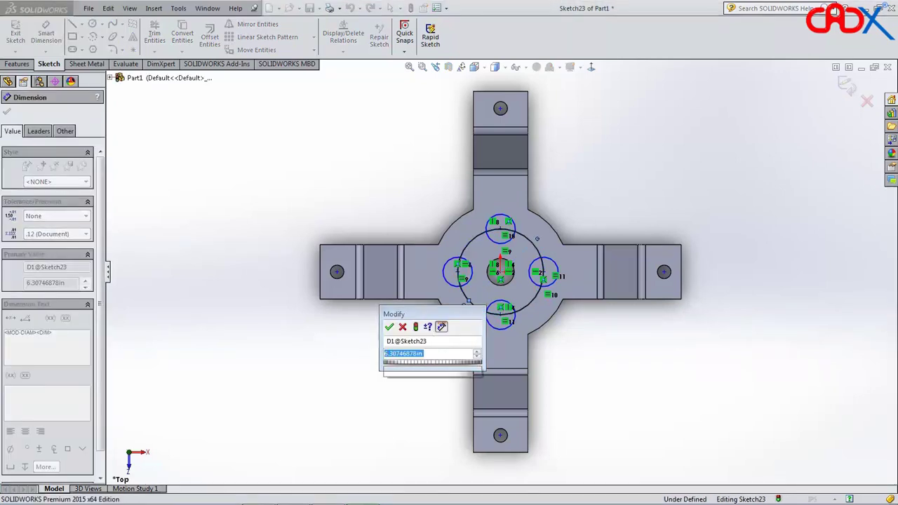
pyautogui.write('6.5')
pyautogui.press('Return')
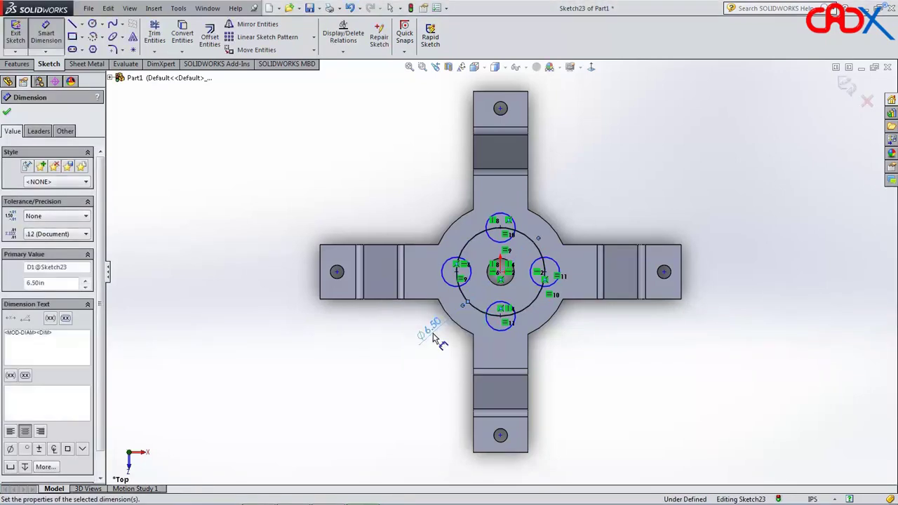
# Step: Dimension the left small circle and set its diameter to 1.5 in
pyautogui.click(444, 269)
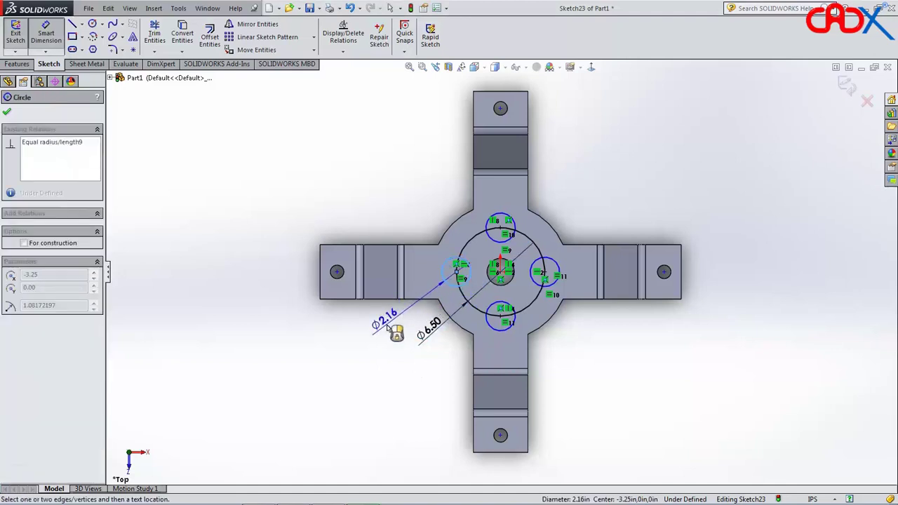
pyautogui.click(391, 324)
pyautogui.press('Escape')
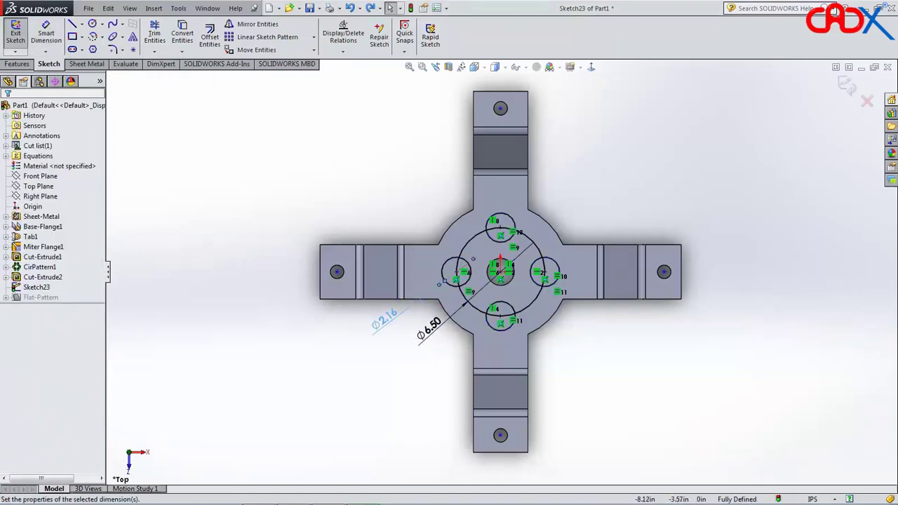
pyautogui.doubleClick(391, 325)
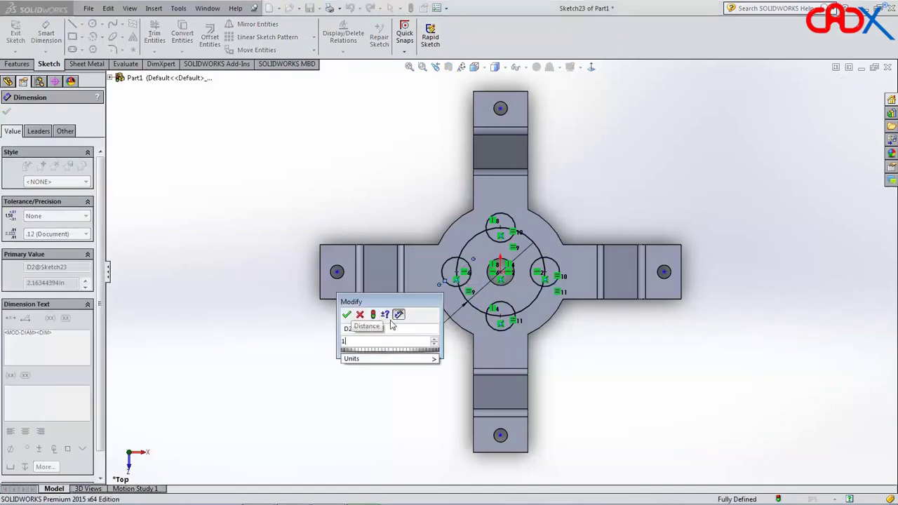
pyautogui.write('1.5')
pyautogui.press('Return')
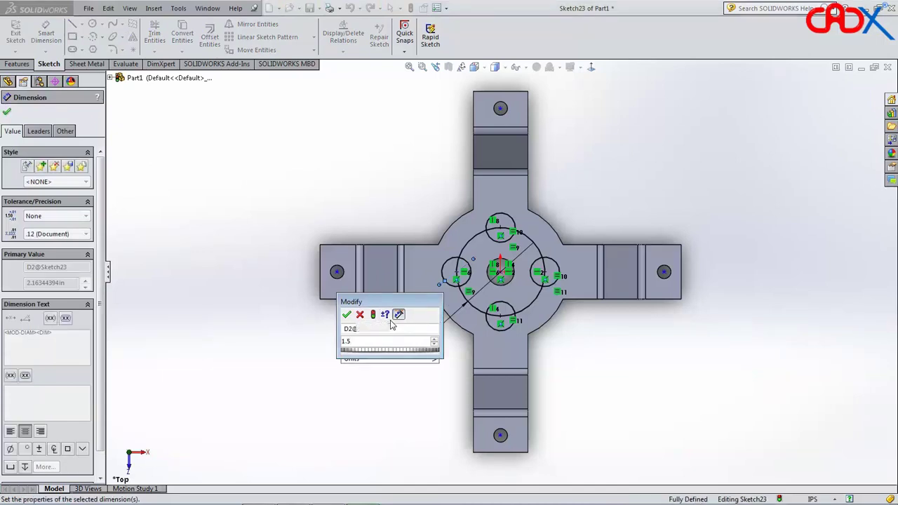
# Step: Make the large circle construction geometry and complete the four-hole Cut-Extrude as a Blind cut 0.10 in deep
pyautogui.click(546, 296)
pyautogui.click(581, 265)
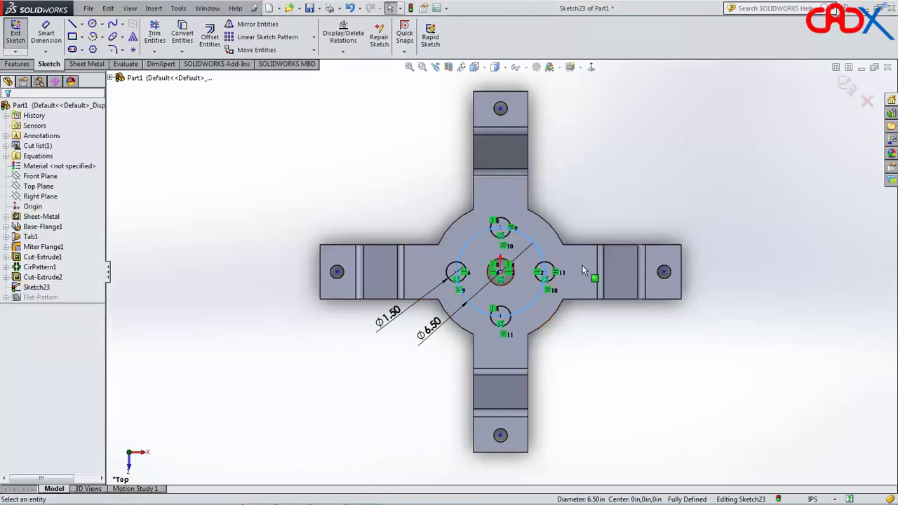
pyautogui.click(846, 88)
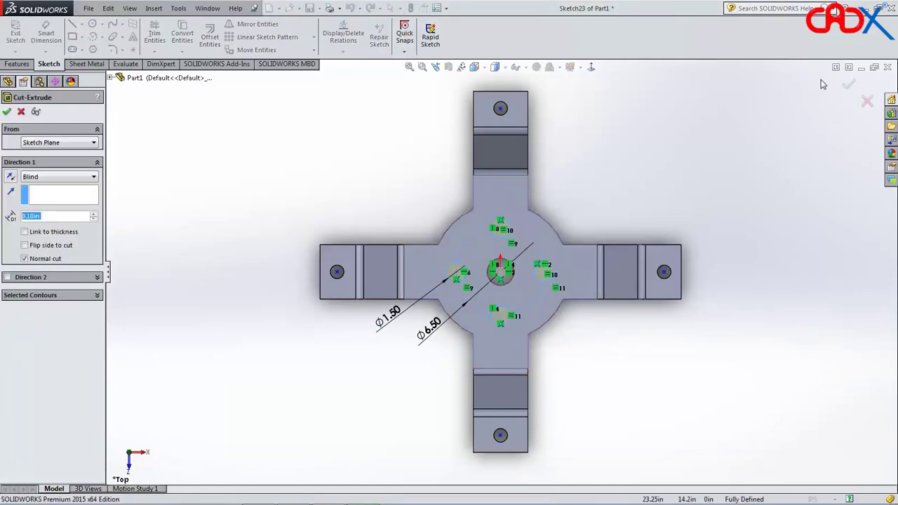
pyautogui.click(850, 87)
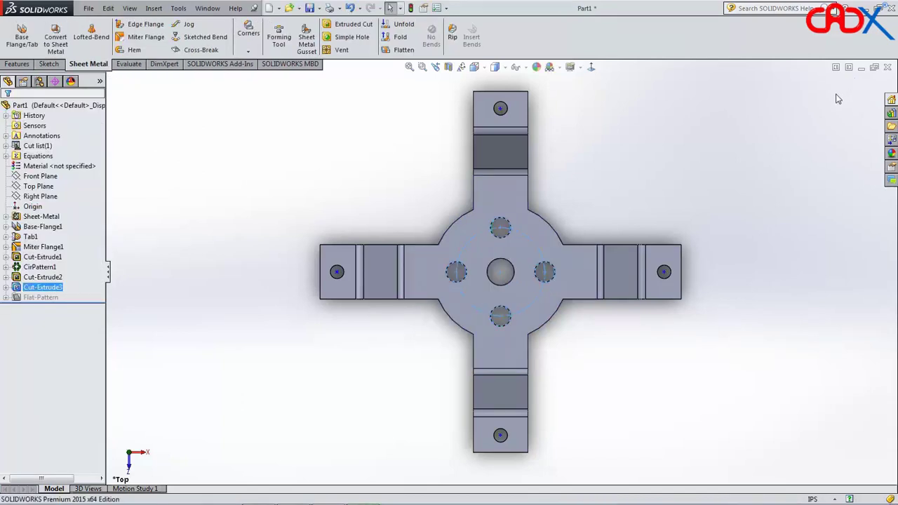
pyautogui.click(734, 208)
pyautogui.hotkey('ctrl', '7')
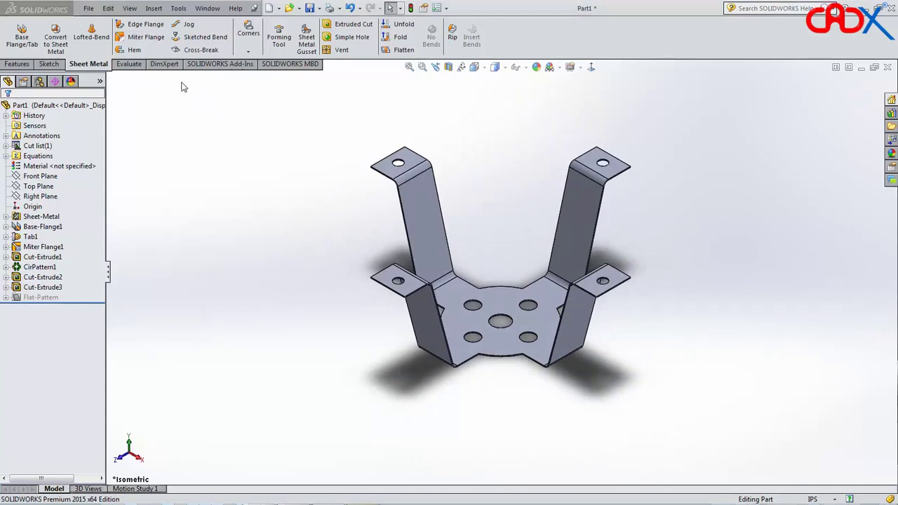
# Step: Try an Edge Flange on the outer edge of the bracket's front right tab, then cancel the command
pyautogui.click(146, 25)
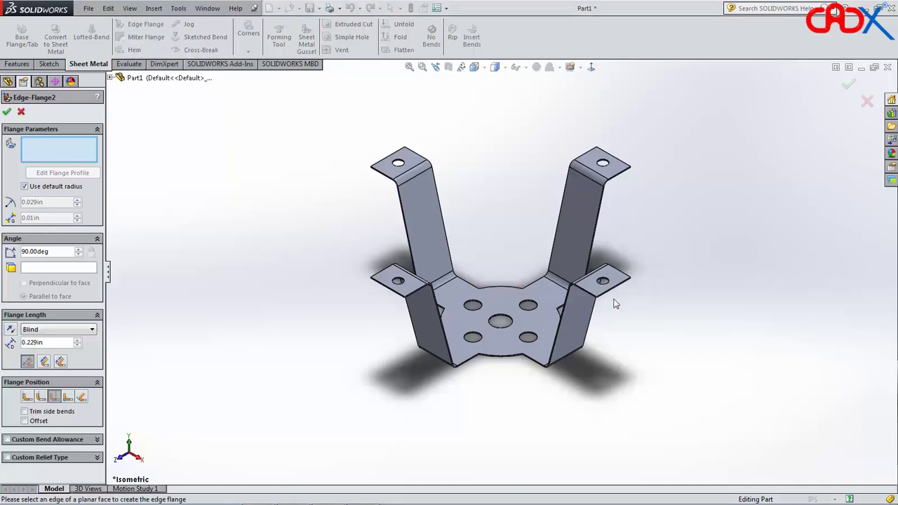
pyautogui.click(622, 291)
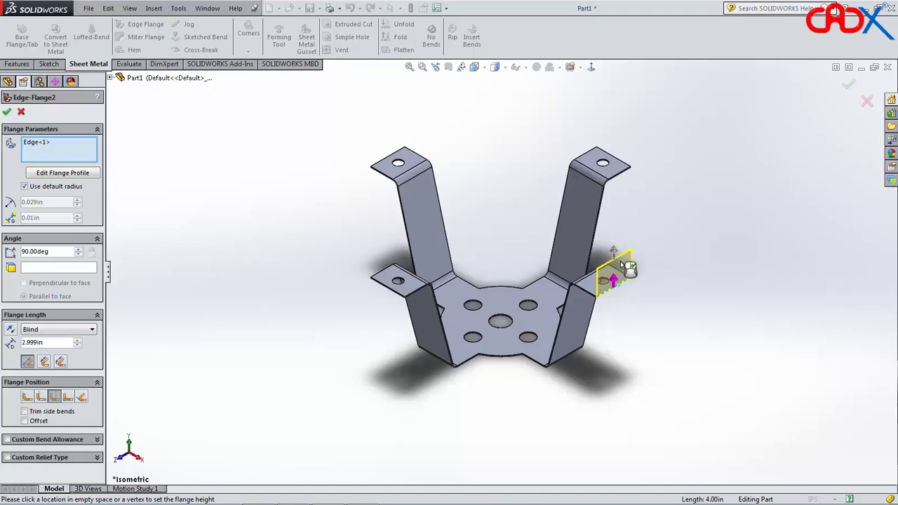
pyautogui.press('Escape')
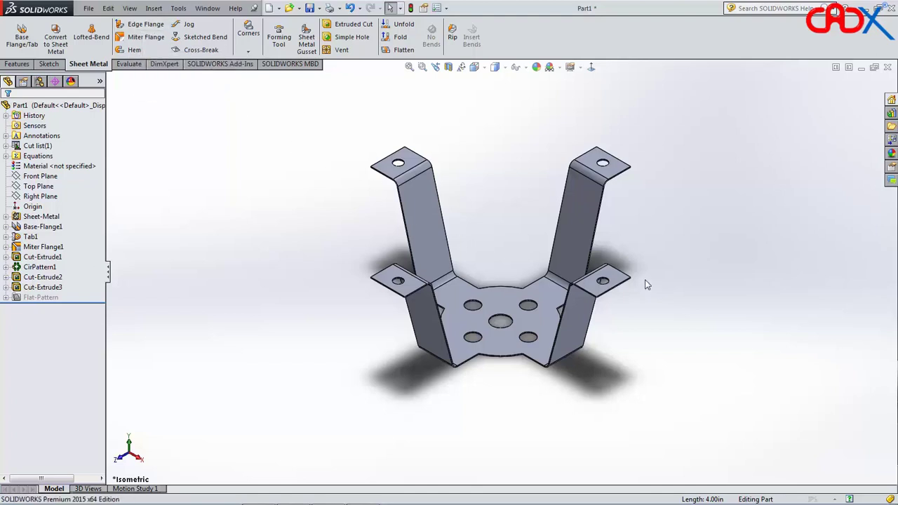
pyautogui.press('Return')
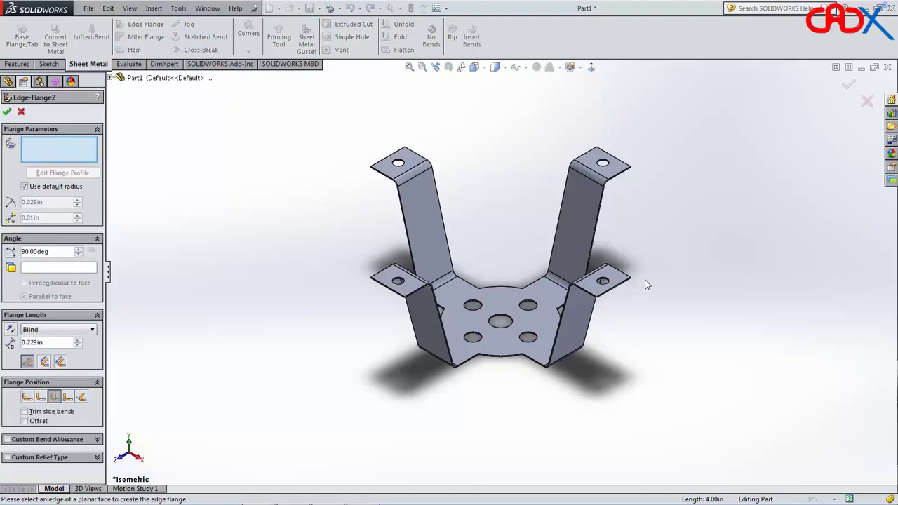
pyautogui.click(623, 160)
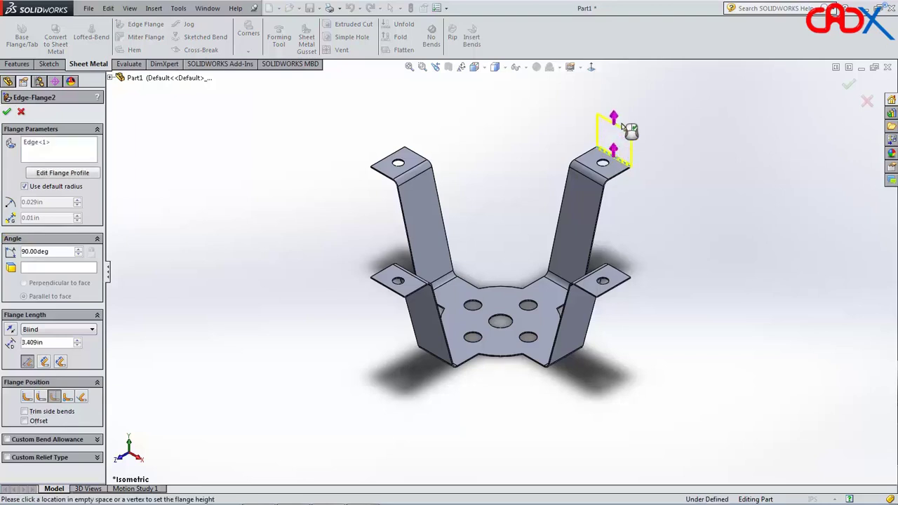
pyautogui.click(622, 124)
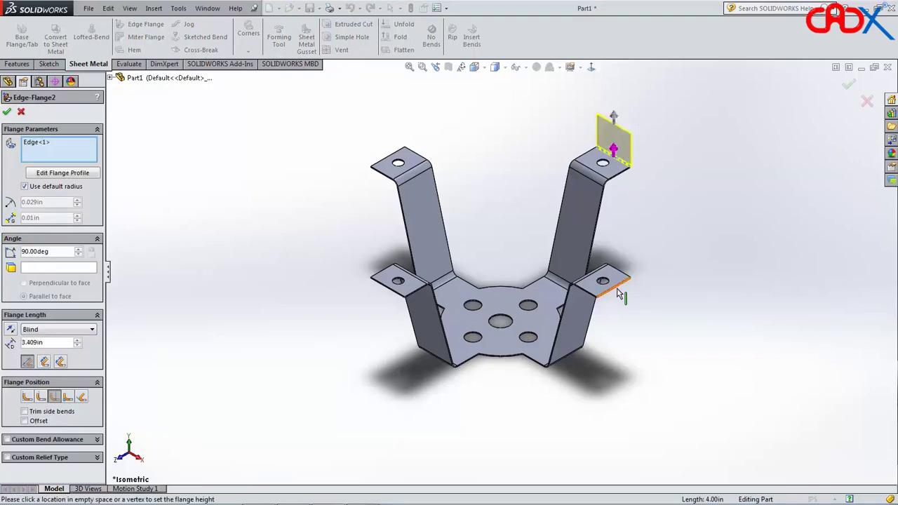
pyautogui.click(614, 291)
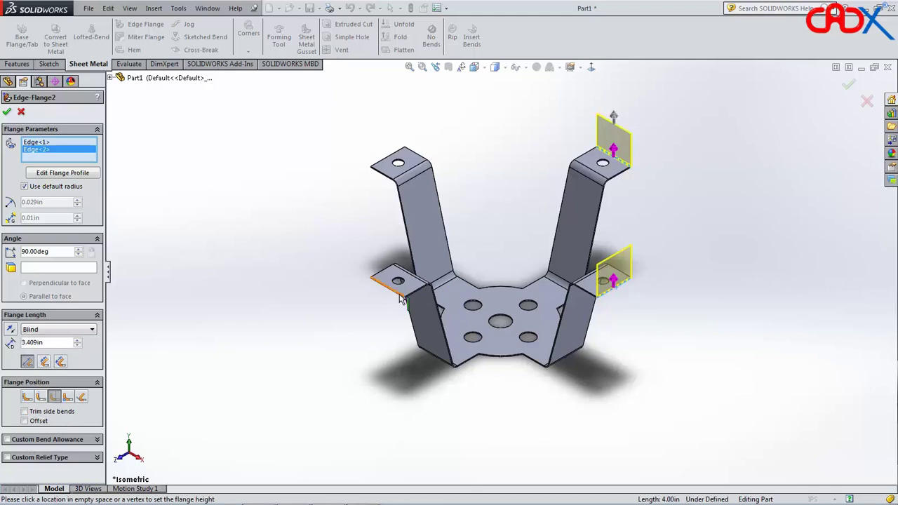
pyautogui.press('Escape')
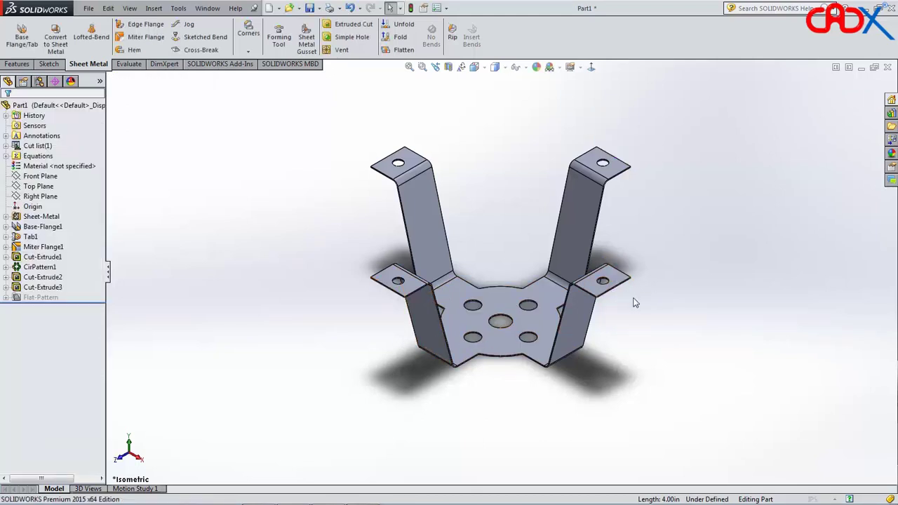
# Step: Repeat Edge Flange to add 90-degree Blind flanges about 3.24 in long, pointing upward, on the outer edges of all four bracket tabs
pyautogui.press('Return')
pyautogui.click(629, 167)
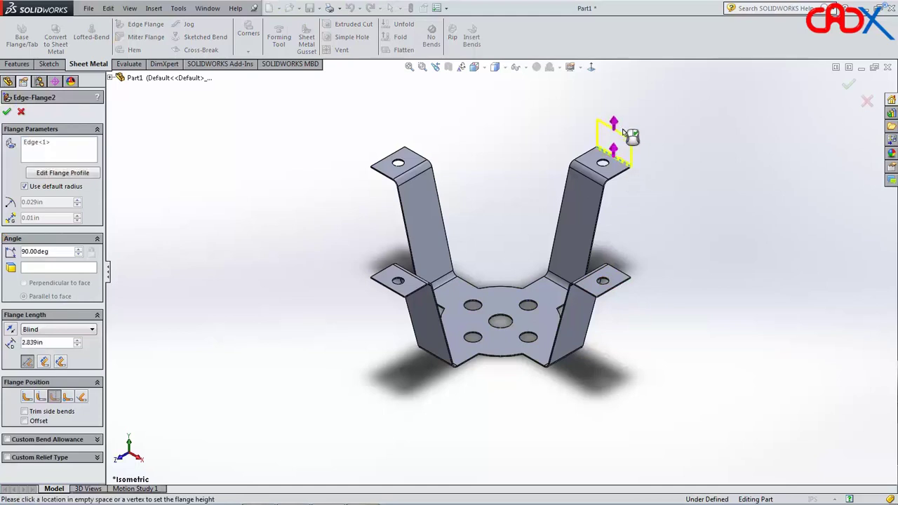
pyautogui.click(625, 131)
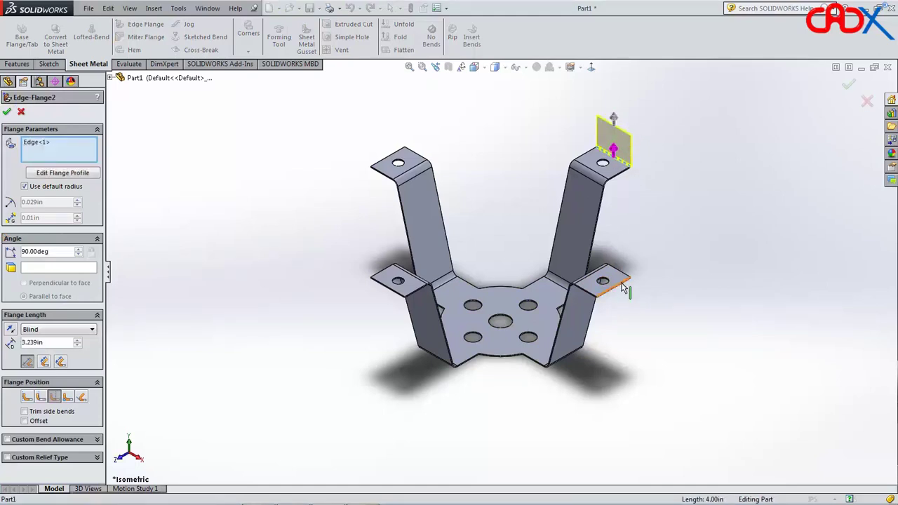
pyautogui.click(622, 288)
pyautogui.click(385, 285)
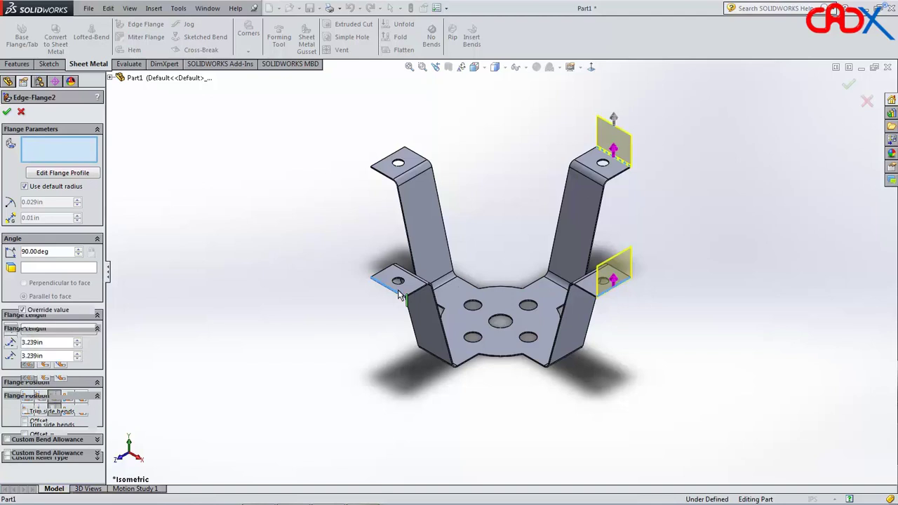
pyautogui.click(385, 166)
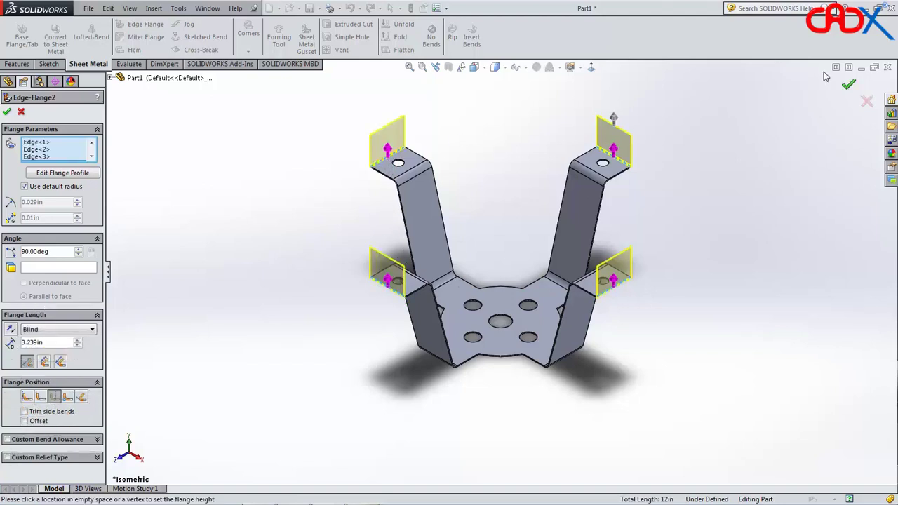
pyautogui.click(848, 87)
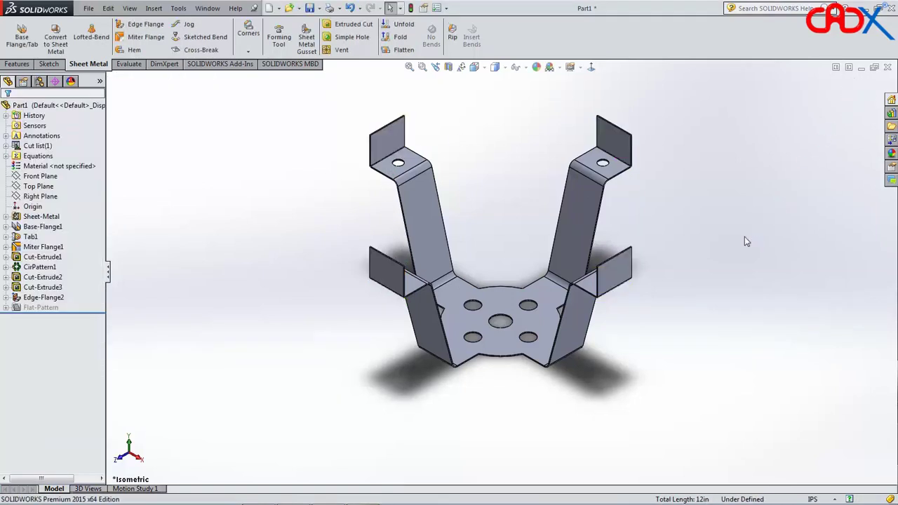